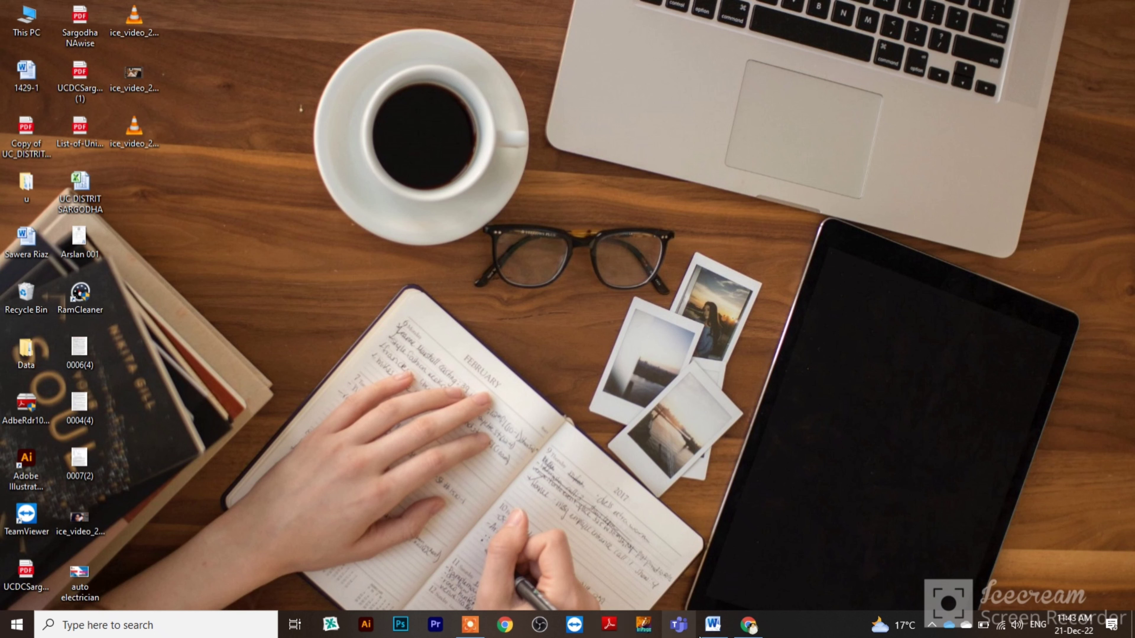
- Switch to Chrome and open Google Forms from the Google apps collection
mouse_move(749, 625)
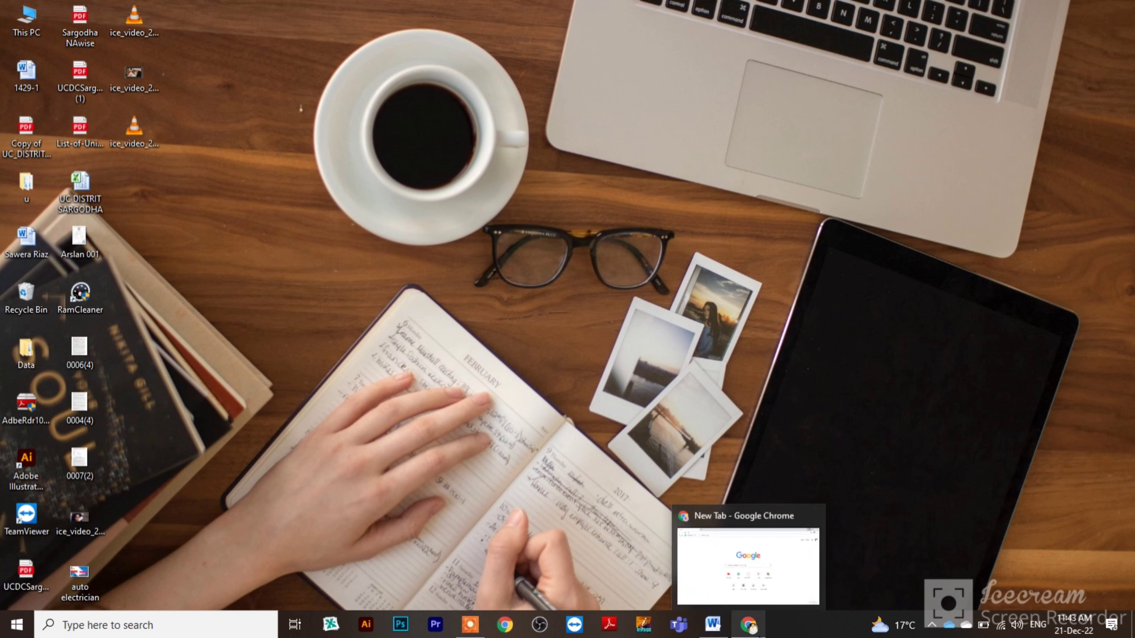
left_click(748, 624)
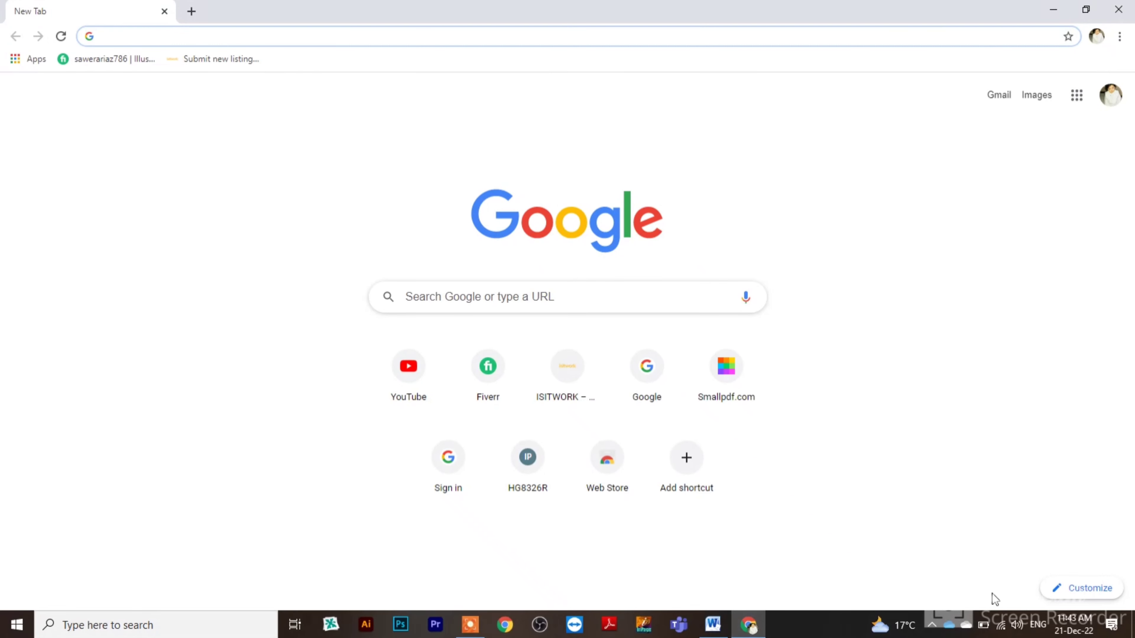
left_click(1113, 106)
left_click(1077, 99)
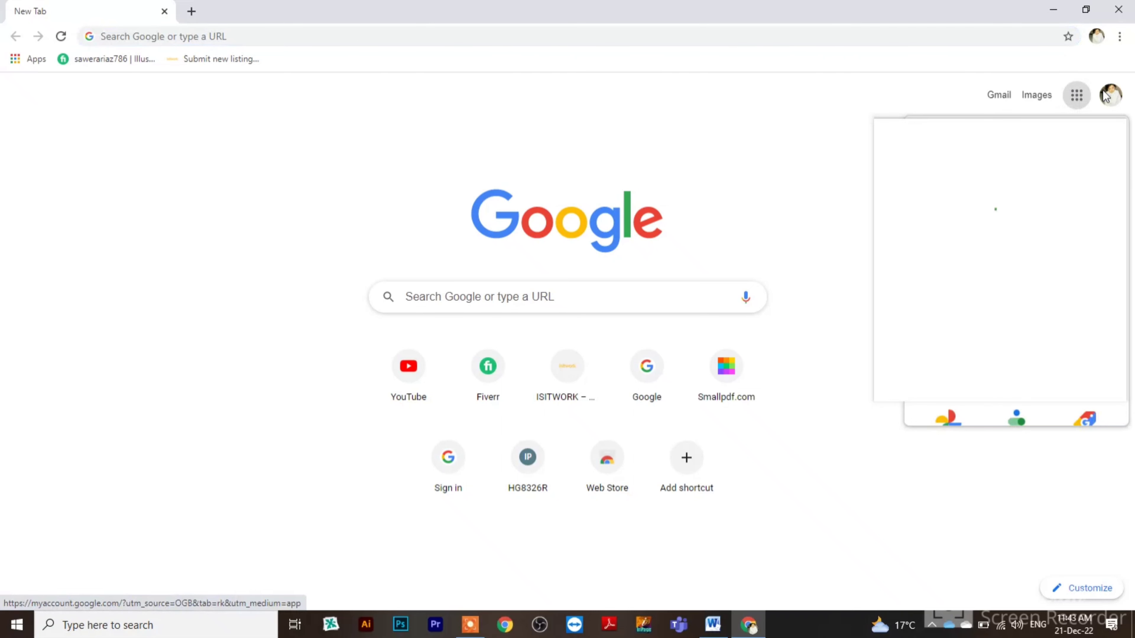
left_click(1115, 96)
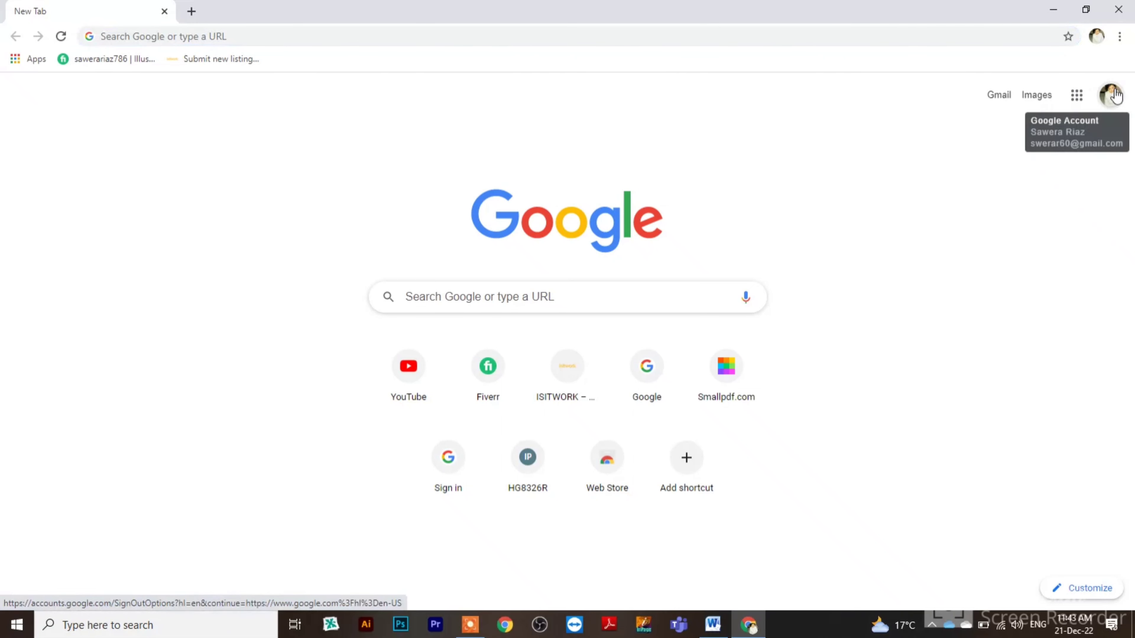
left_click(1084, 96)
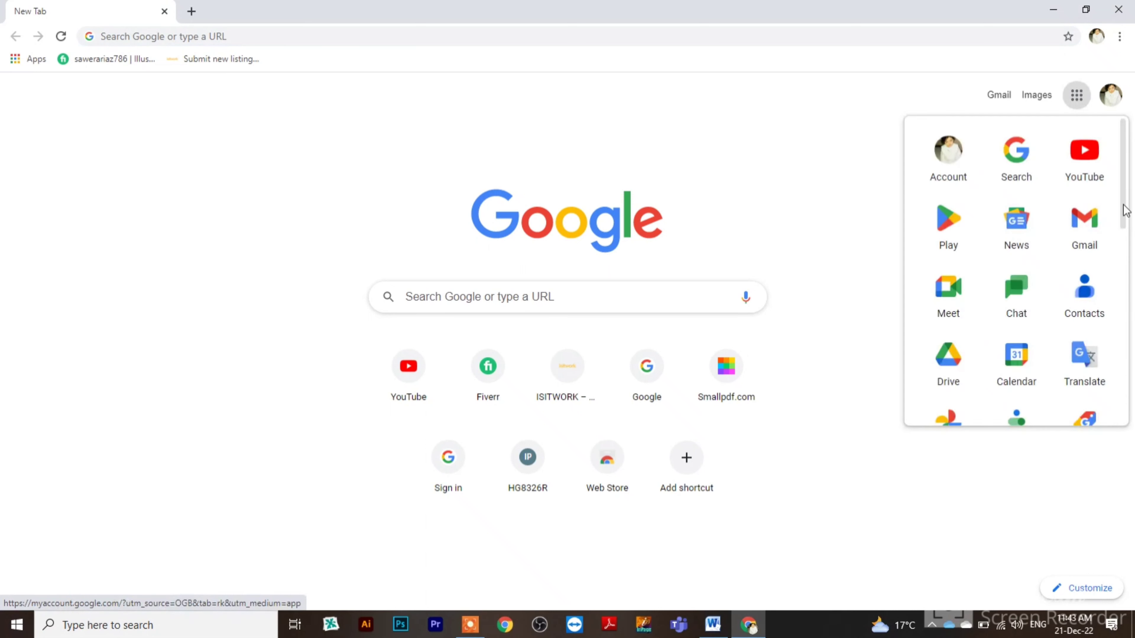
left_click(1121, 257)
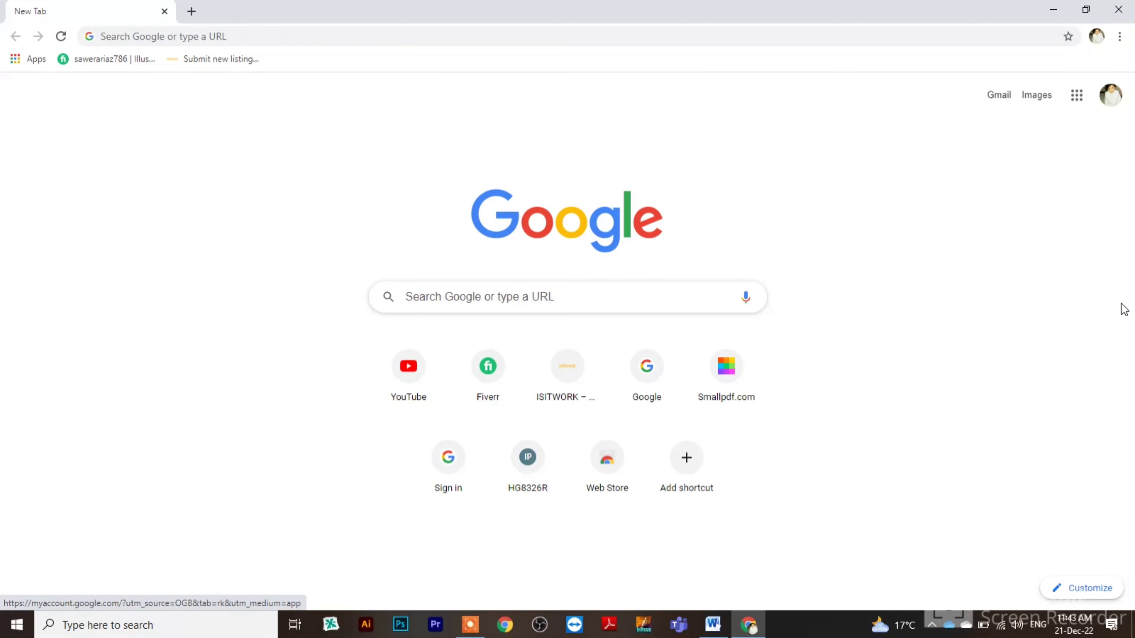
left_click(1078, 107)
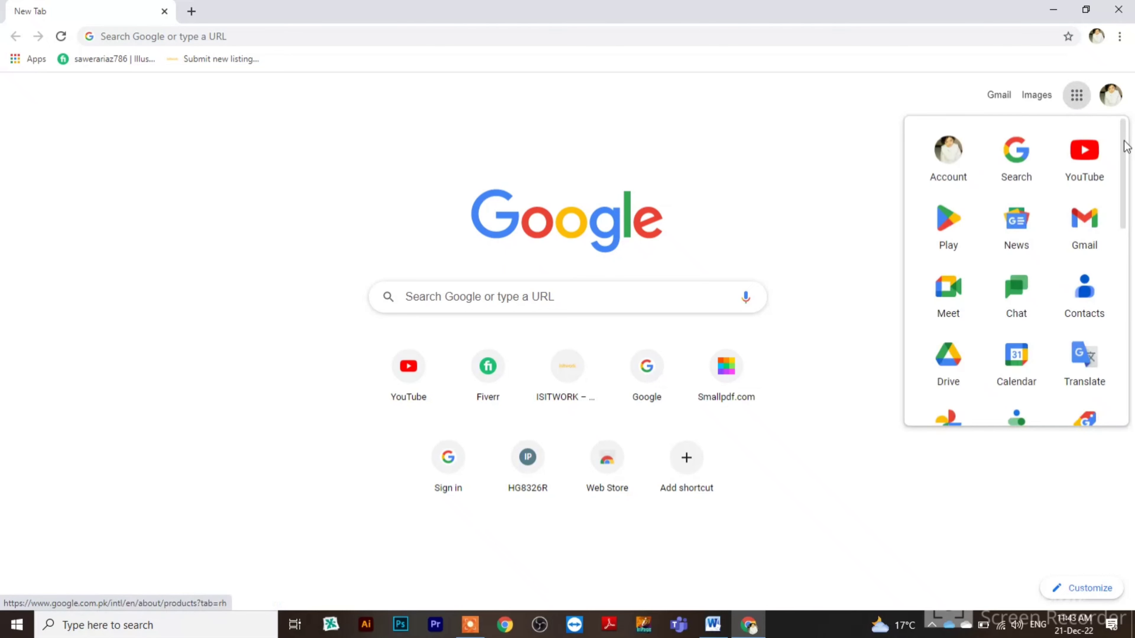
left_click_drag(1125, 146, 1122, 381)
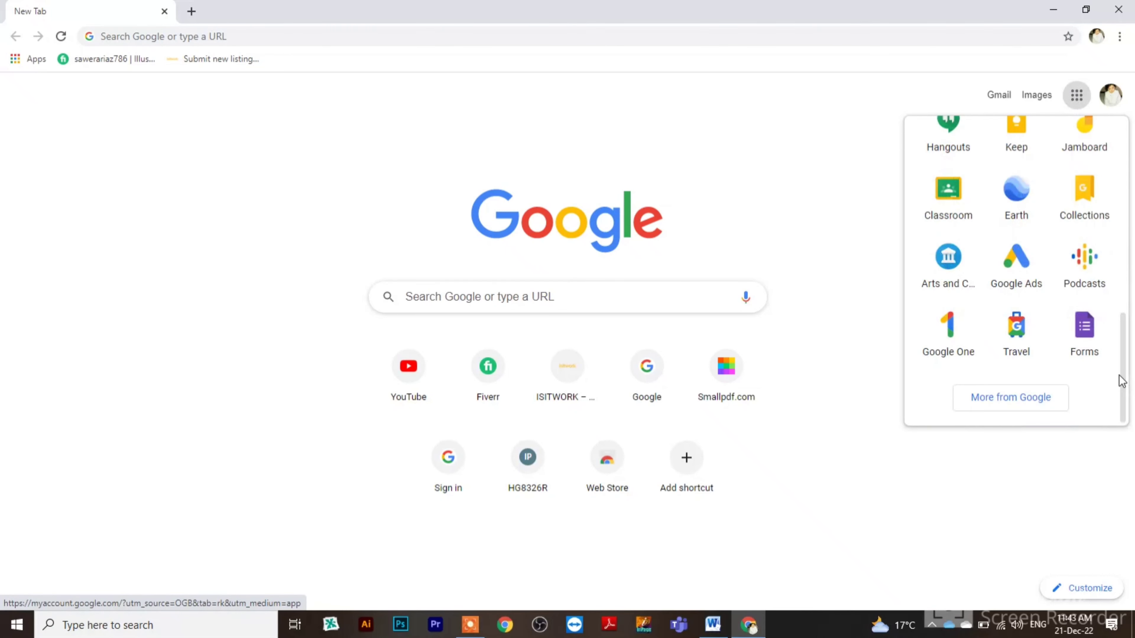
left_click(1097, 352)
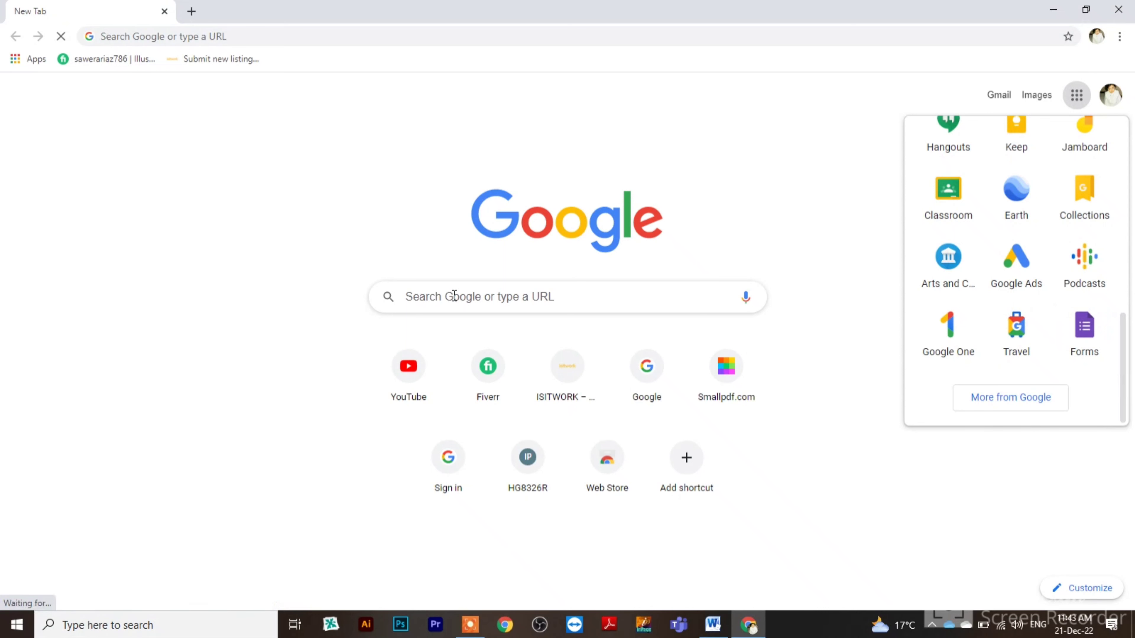
- Search Google for "form" in a new browser tab
left_click(196, 13)
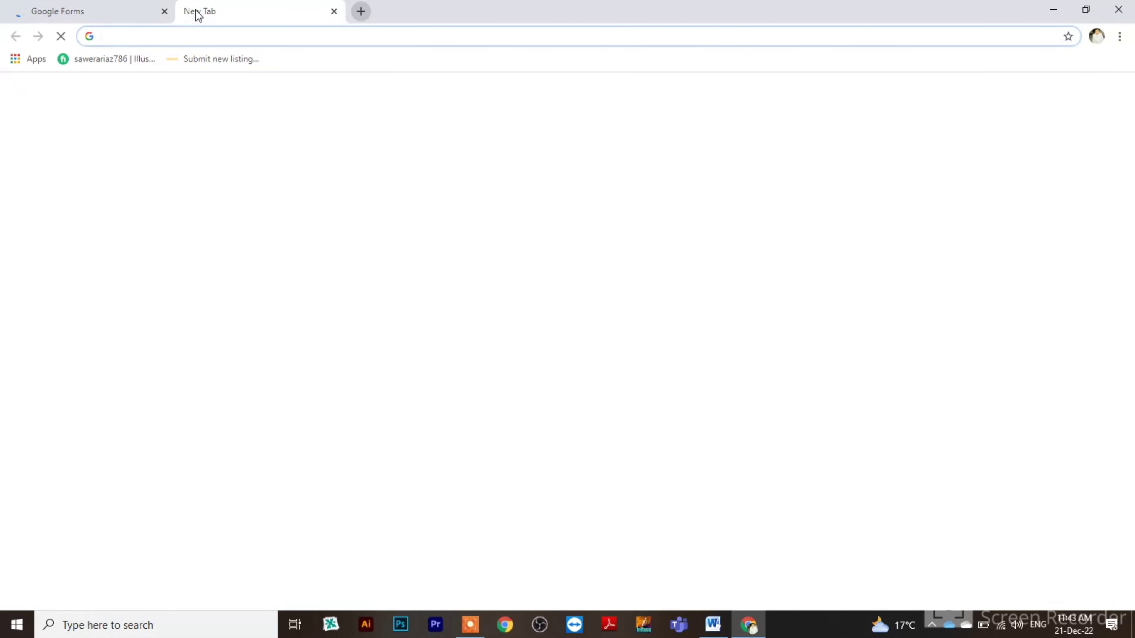
left_click(472, 290)
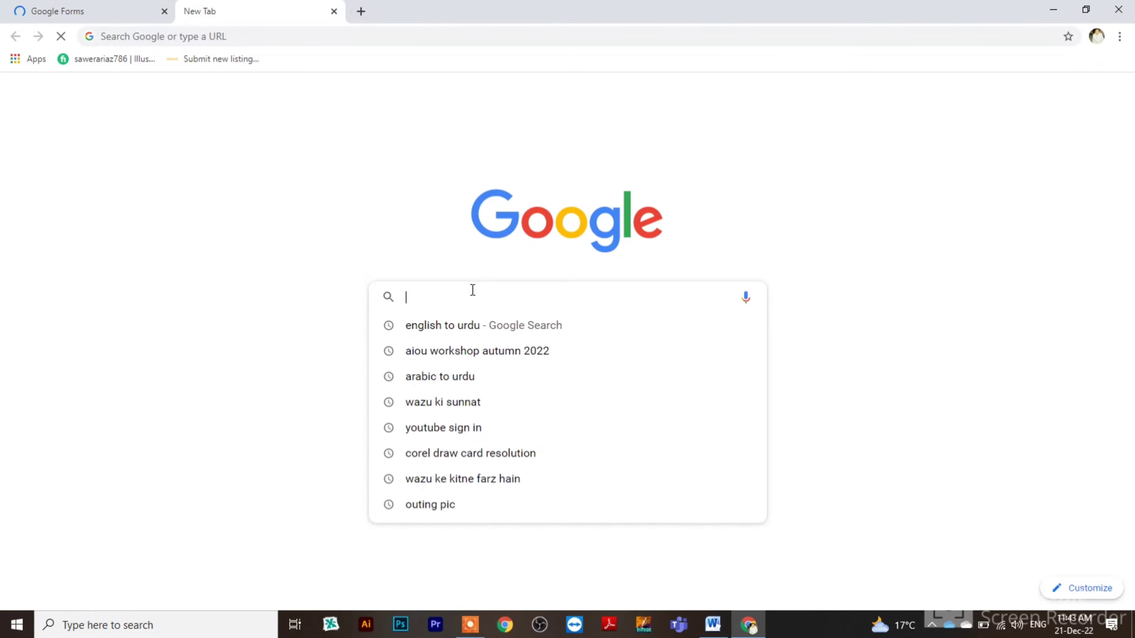
type("form")
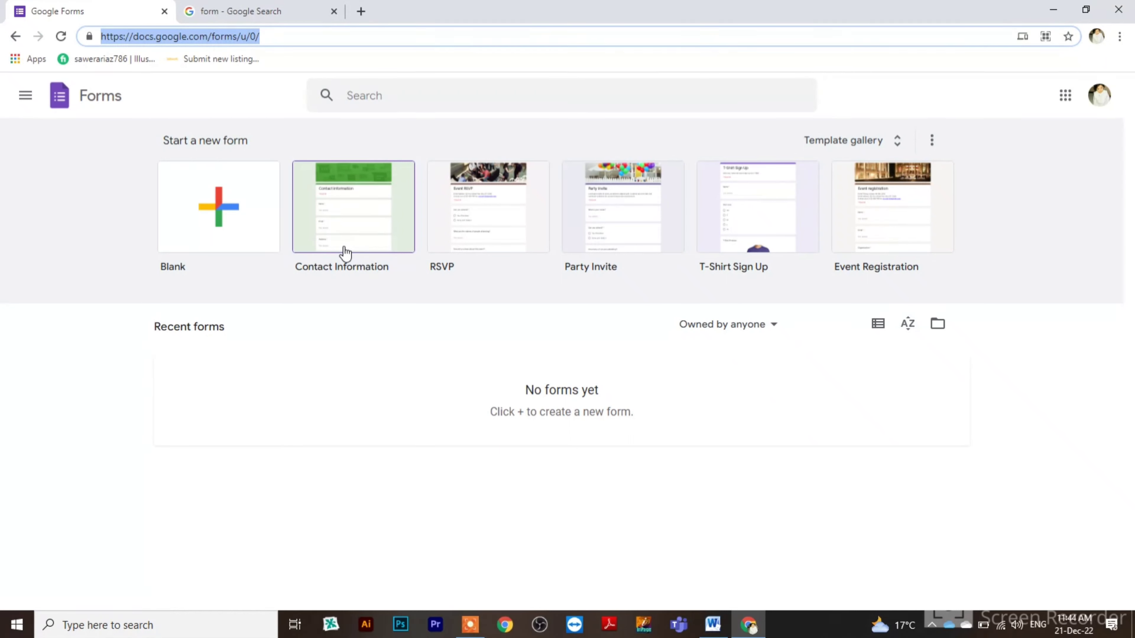
- Create a blank form and replace its title with "Registration"
left_click(232, 228)
left_click(234, 8)
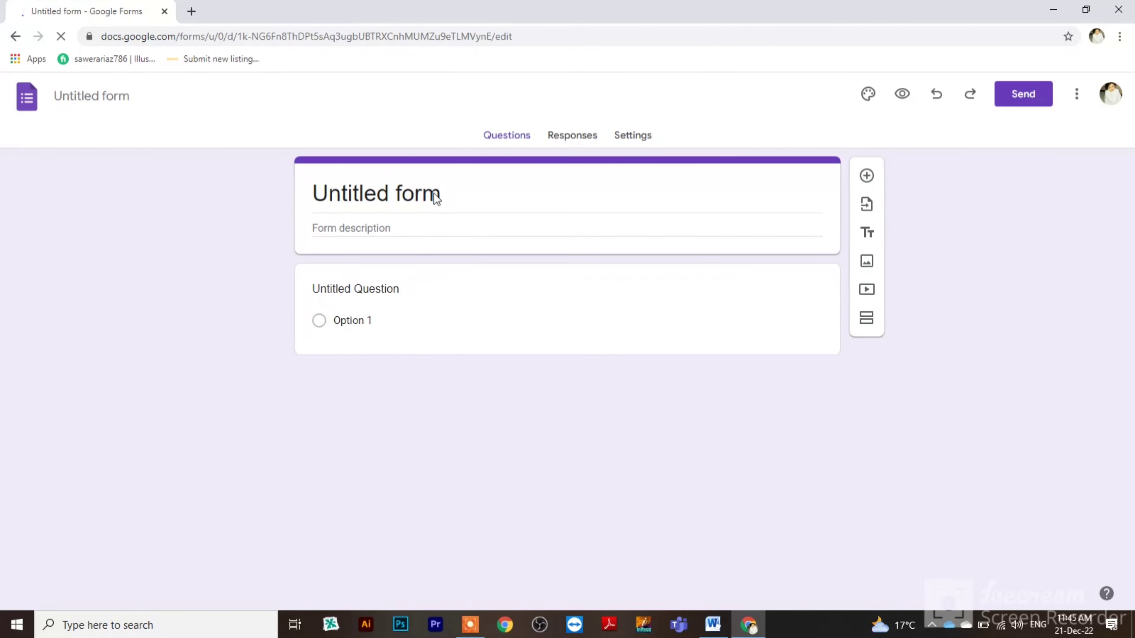
left_click(435, 195)
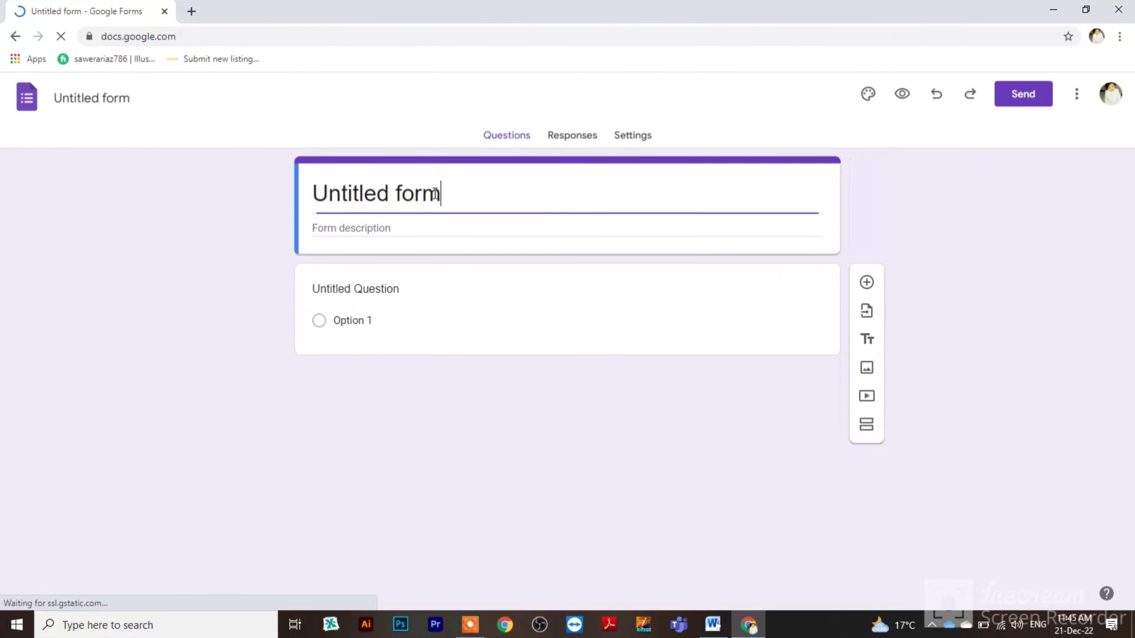
triple_click(338, 197)
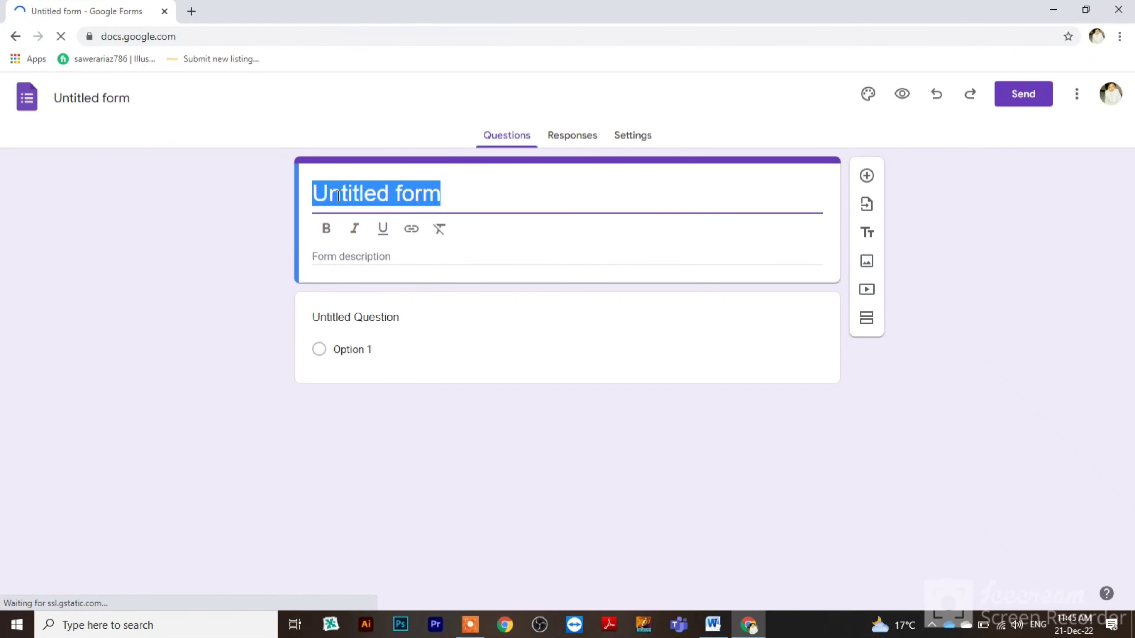
type("Re")
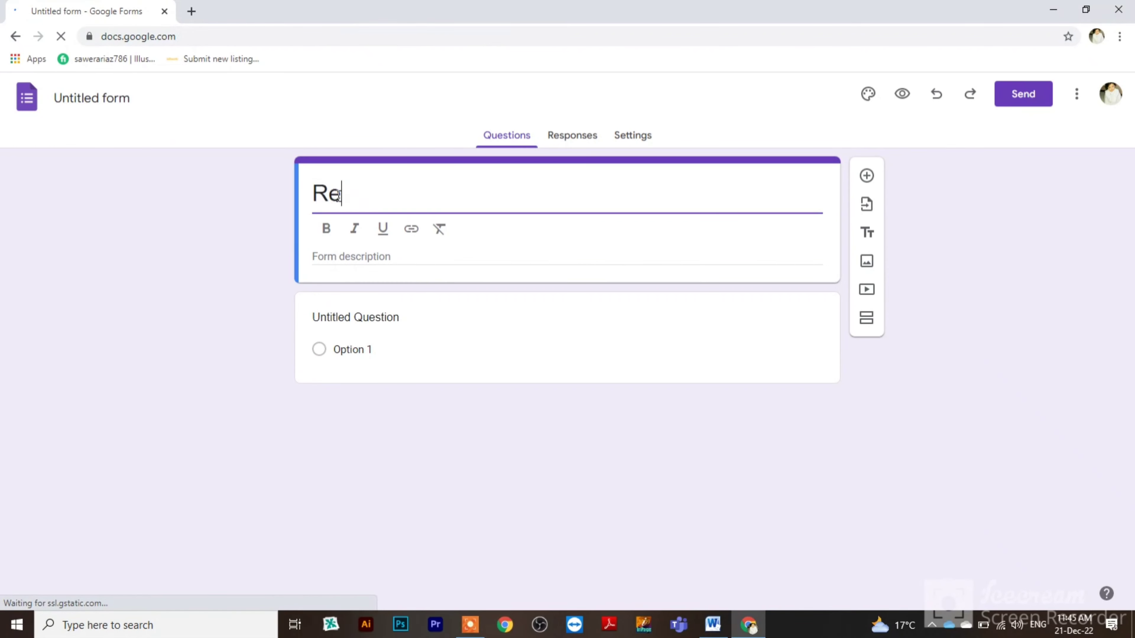
type("gistra")
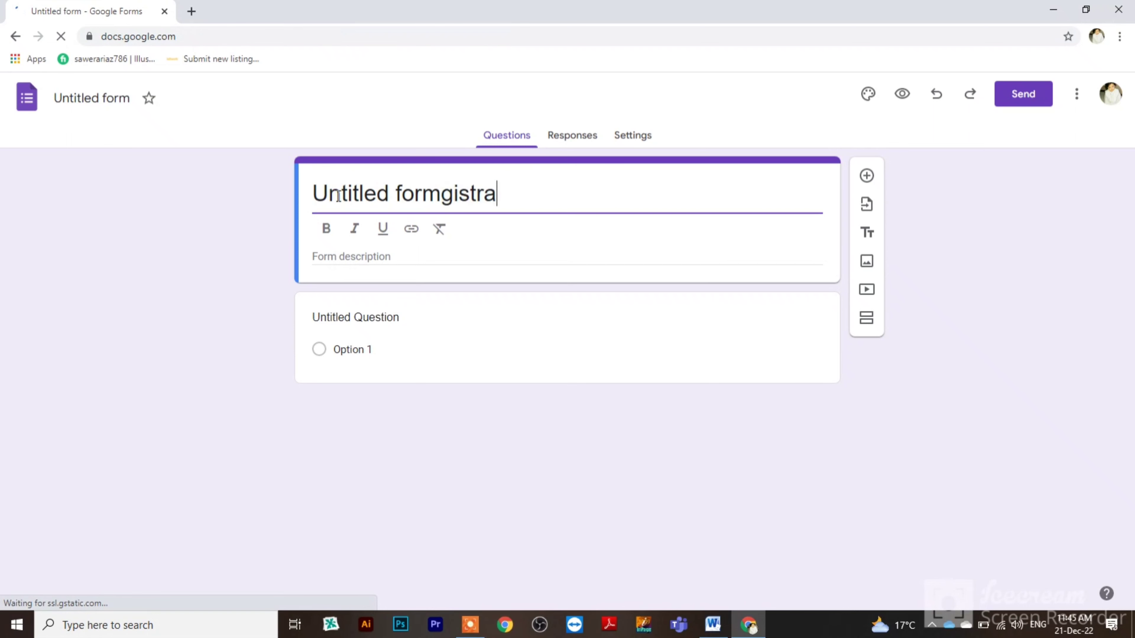
type("tion")
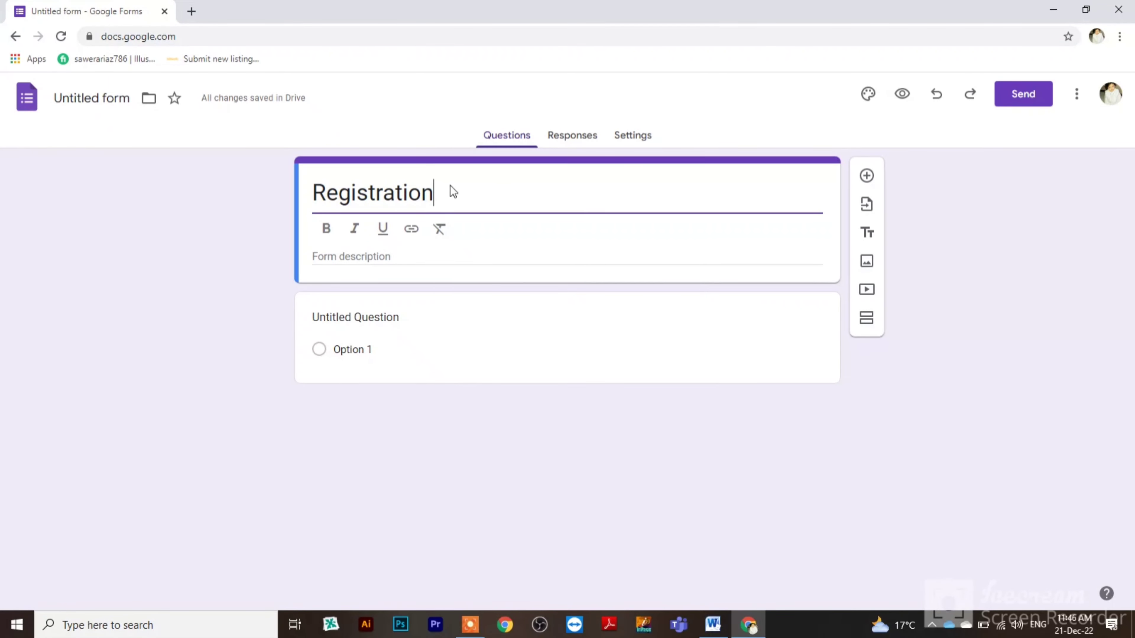
- Make the form title "Registration" bold
left_click_drag(452, 190, 326, 240)
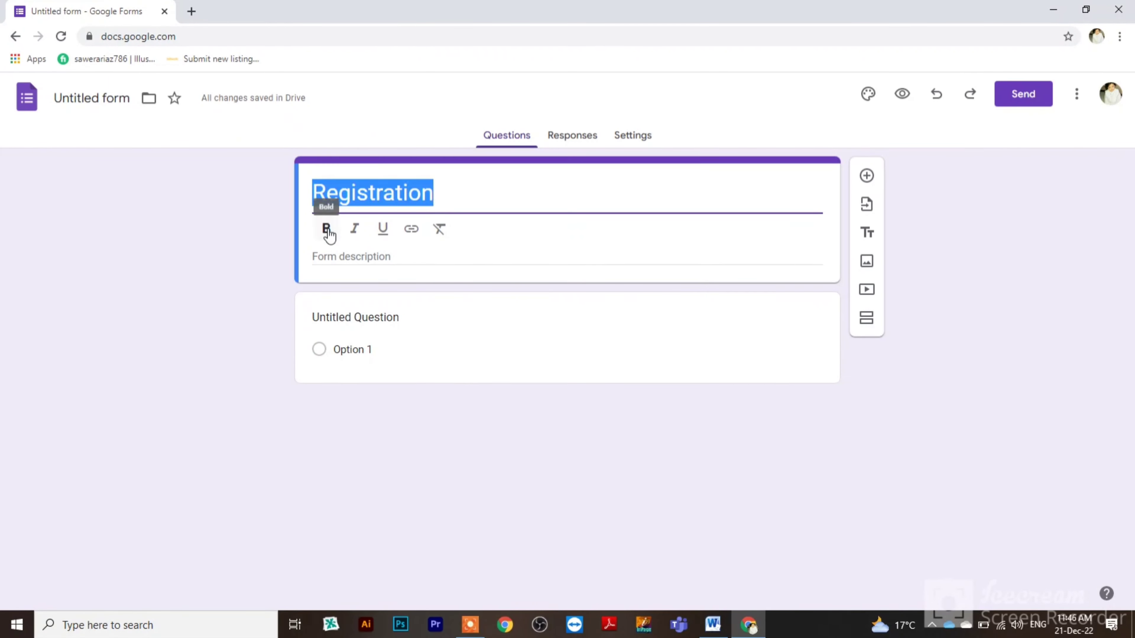
left_click(328, 233)
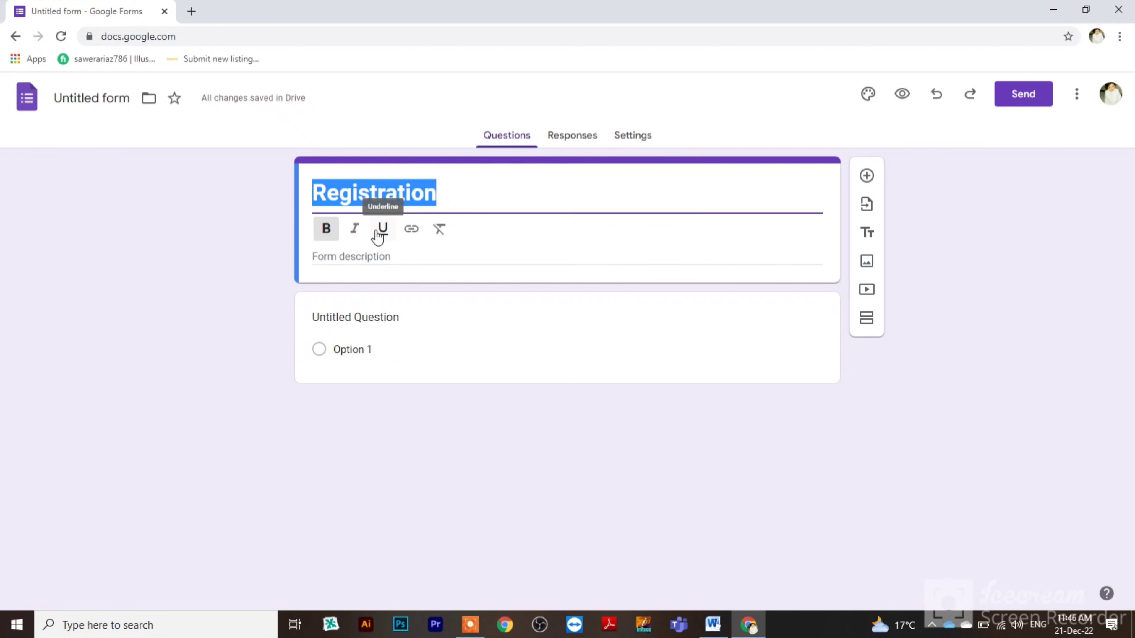
left_click(329, 256)
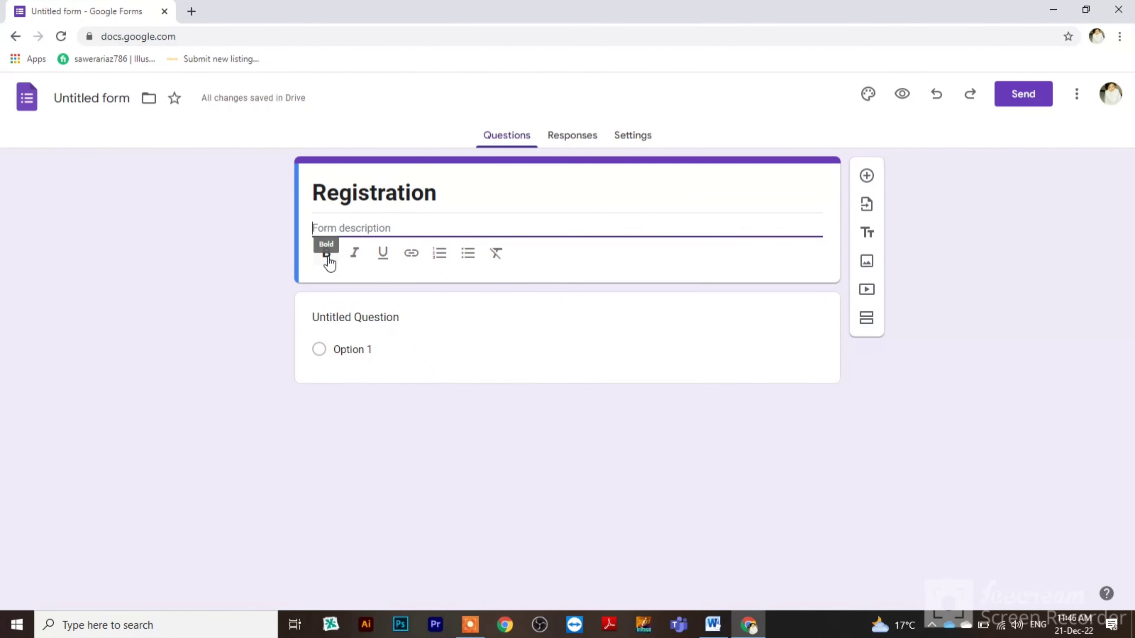
- Replace the untitled first question's text with "Name"
left_click(359, 318)
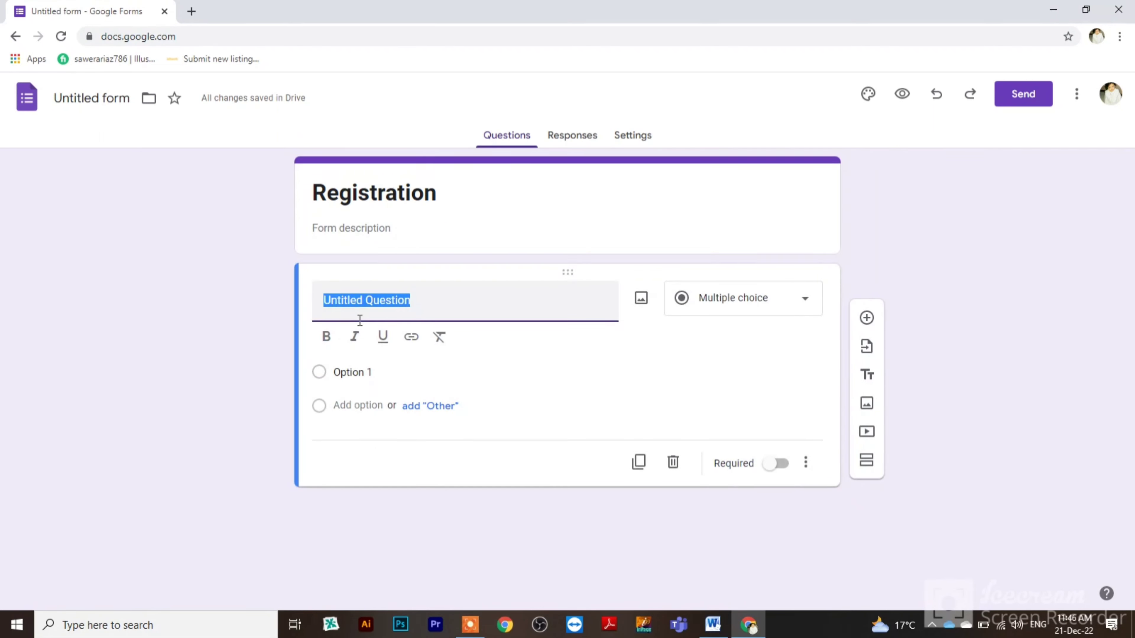
type("N")
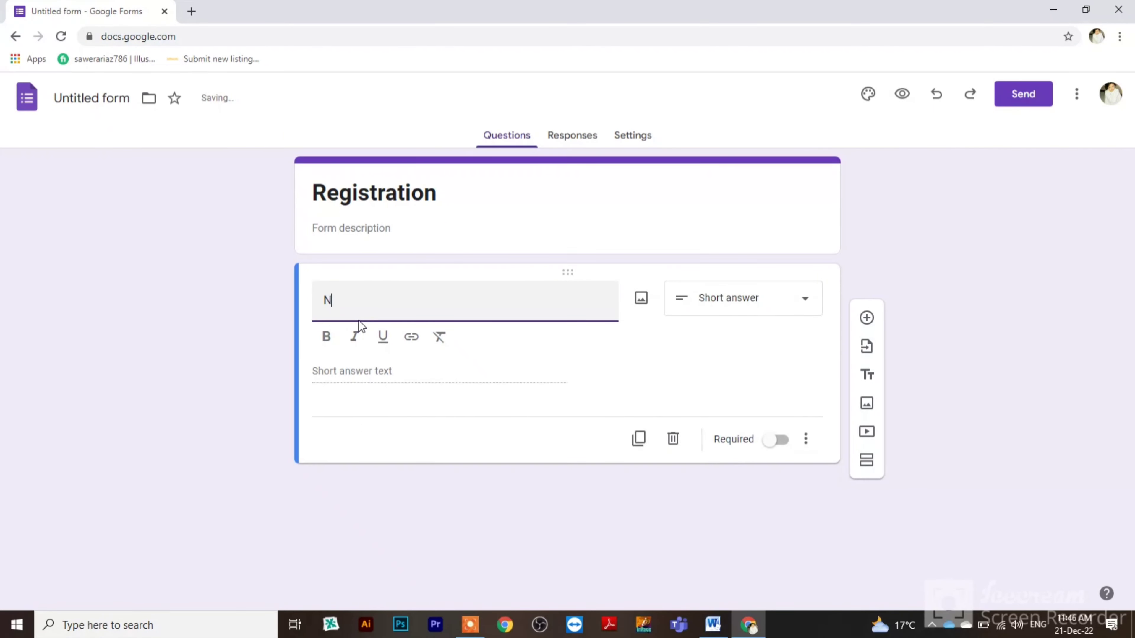
key("BackSpace")
type("ame")
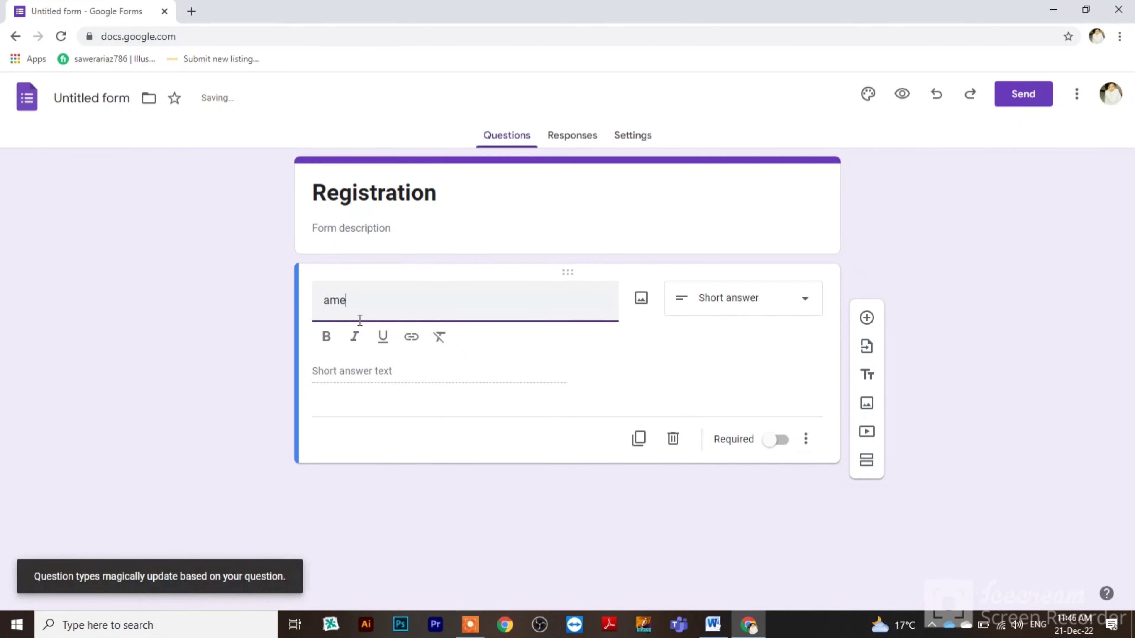
left_click(329, 302)
left_click(324, 300)
type("N")
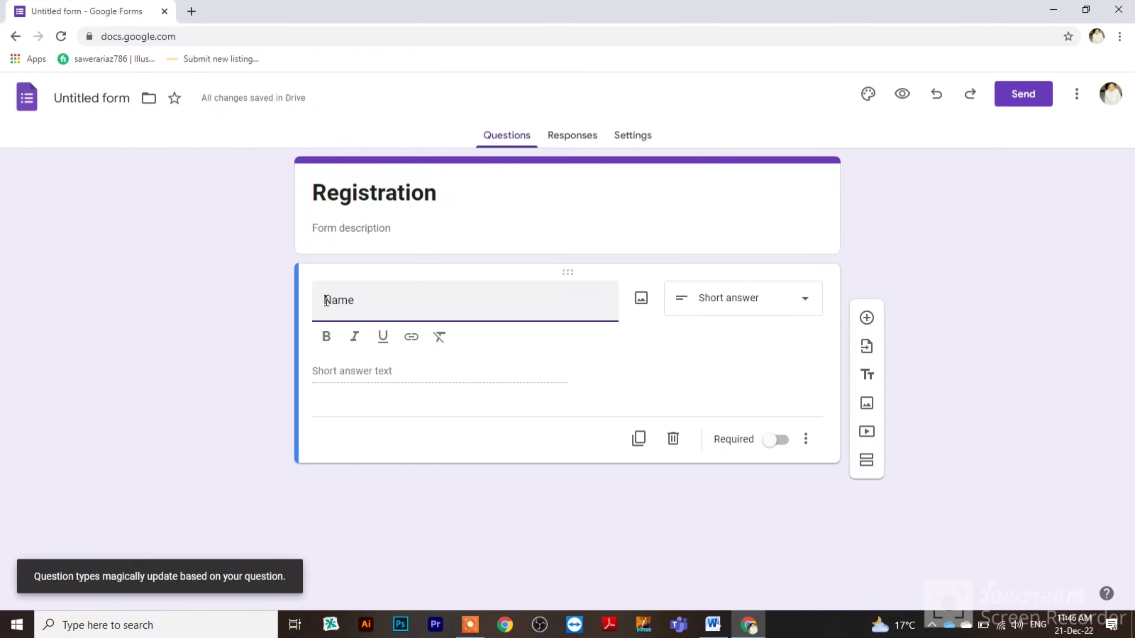
- Make the text of the "Name" question bold
left_click(326, 338)
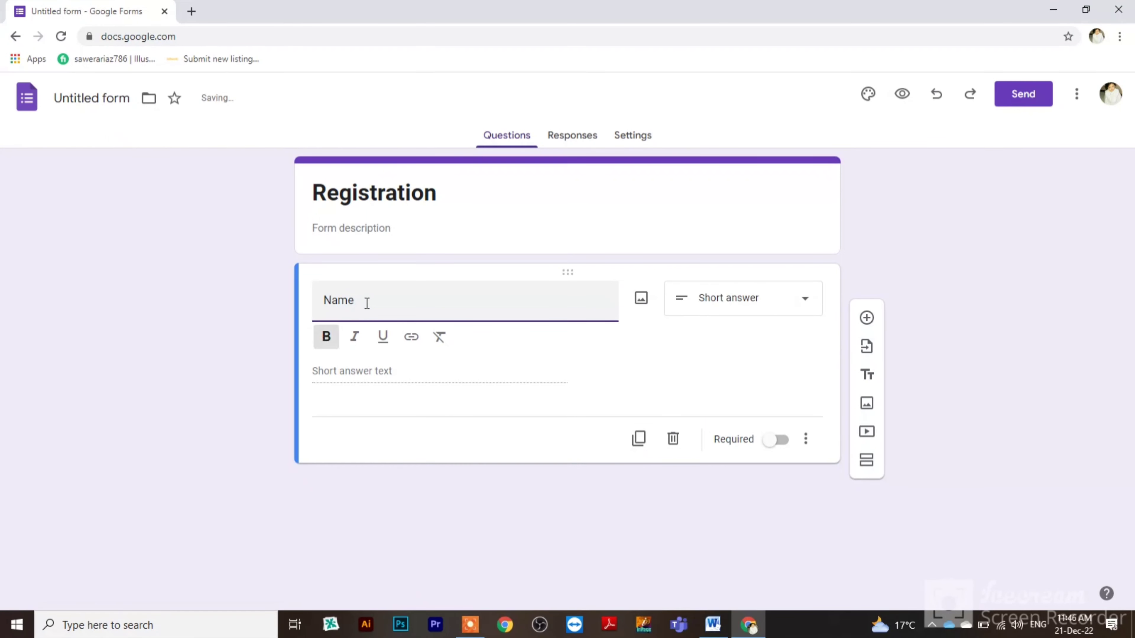
left_click_drag(367, 302, 312, 301)
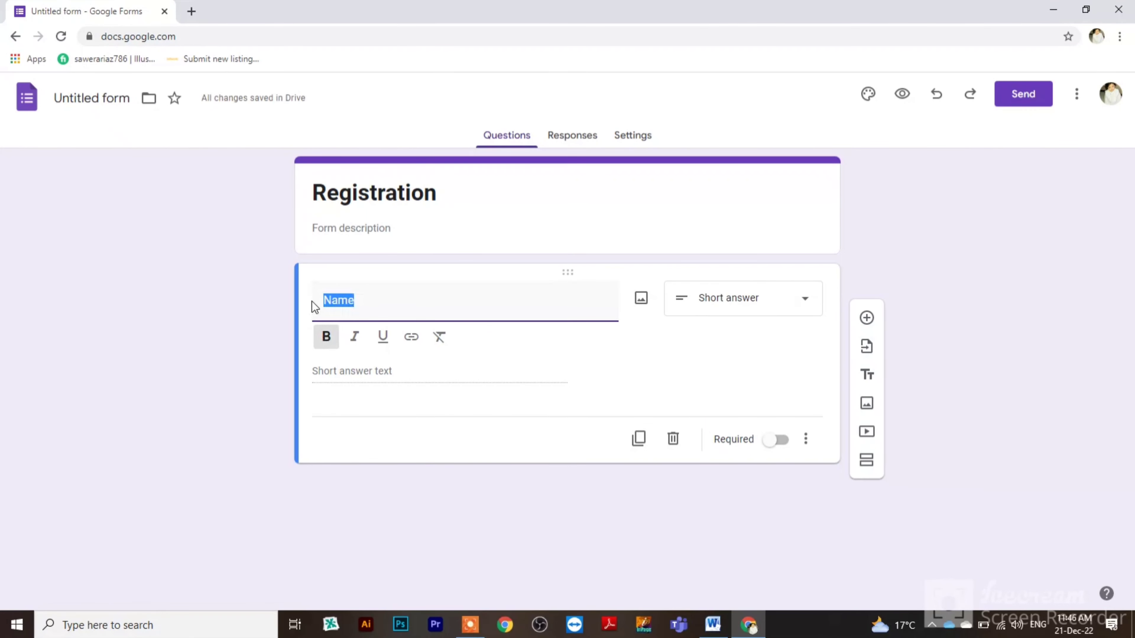
left_click(321, 340)
left_click(339, 380)
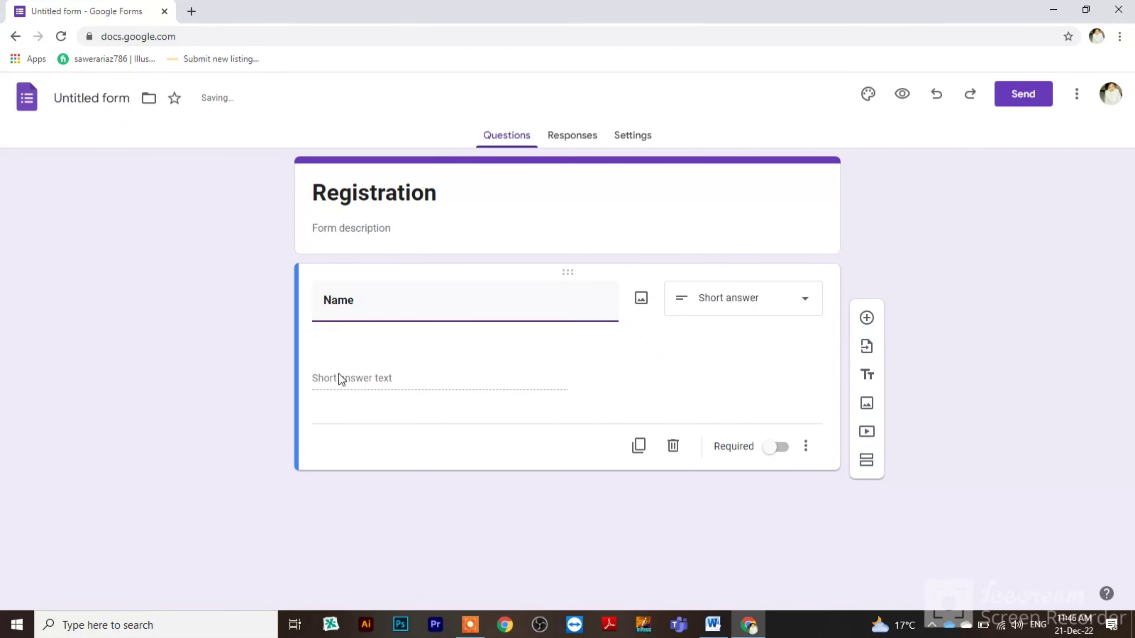
- Mark the "Name" question as required
left_click(706, 317)
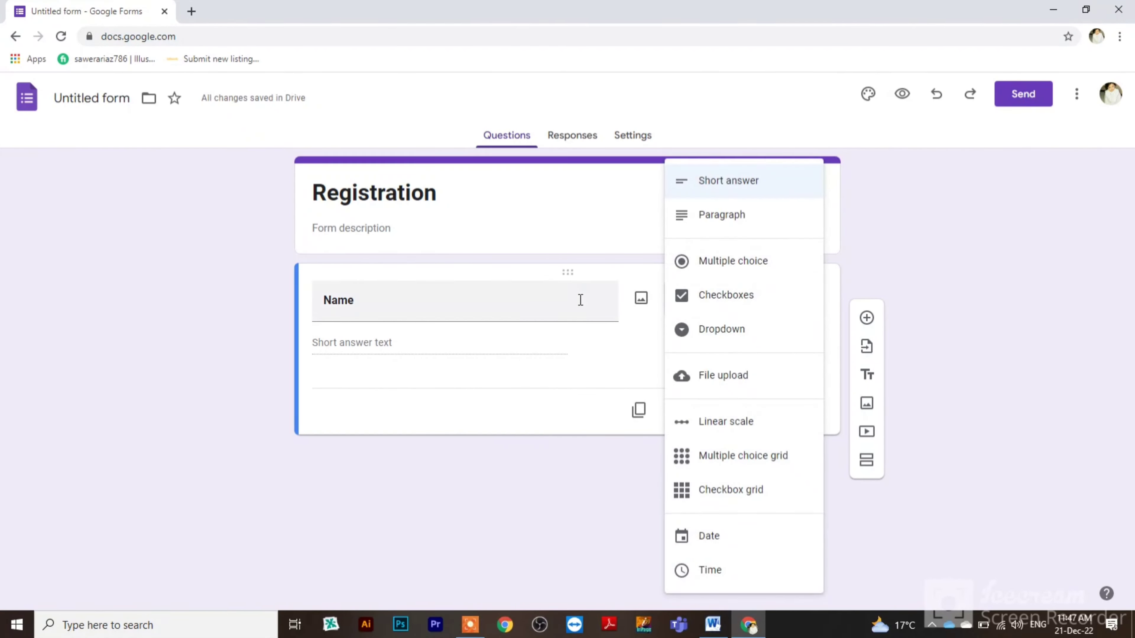
left_click(373, 345)
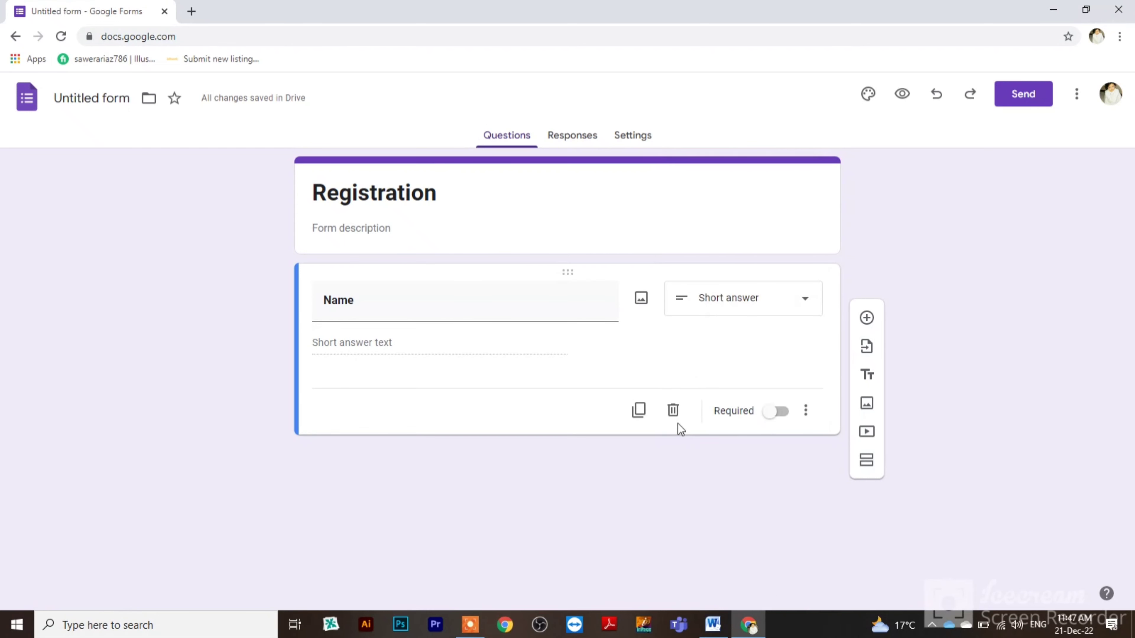
left_click(780, 412)
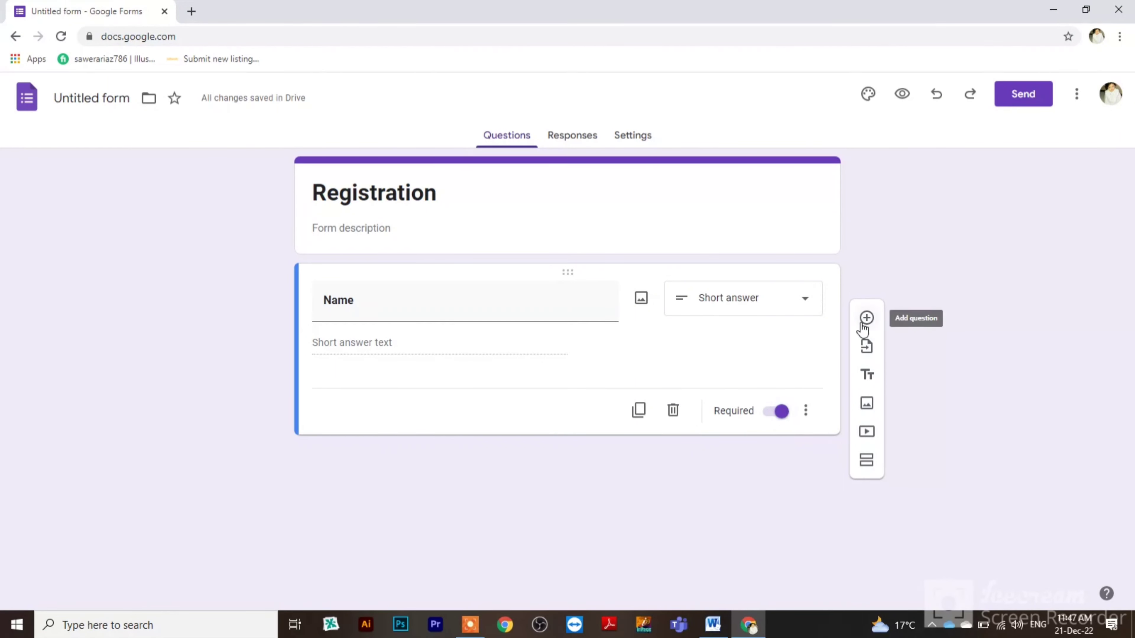
- Add a second question below "Name" and enter "Nmber" as its text
left_click(863, 325)
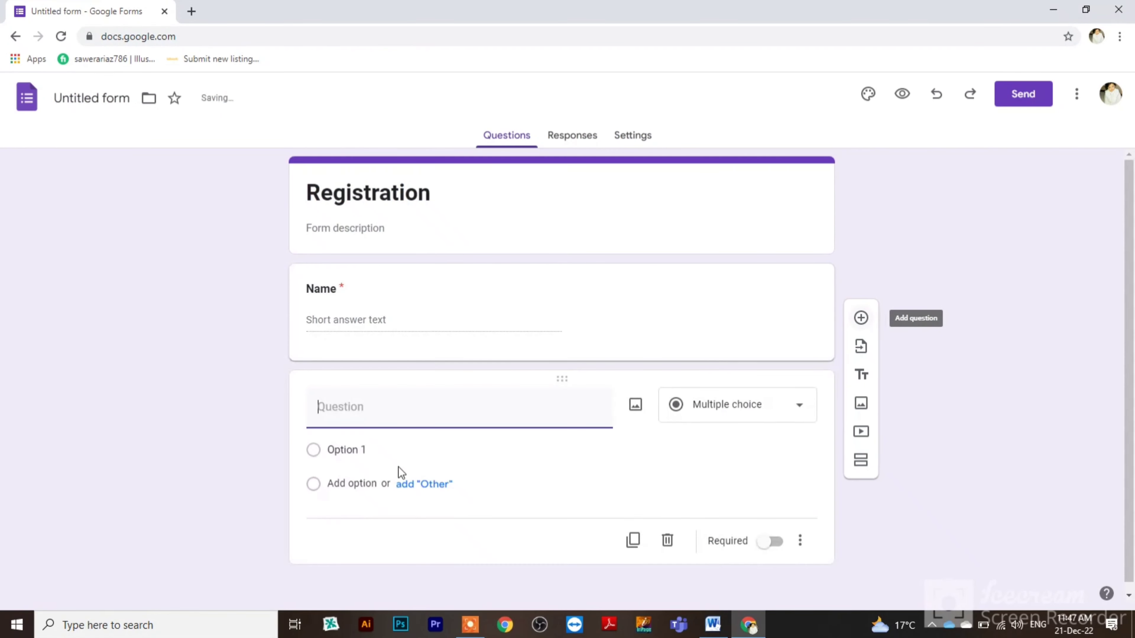
left_click(344, 414)
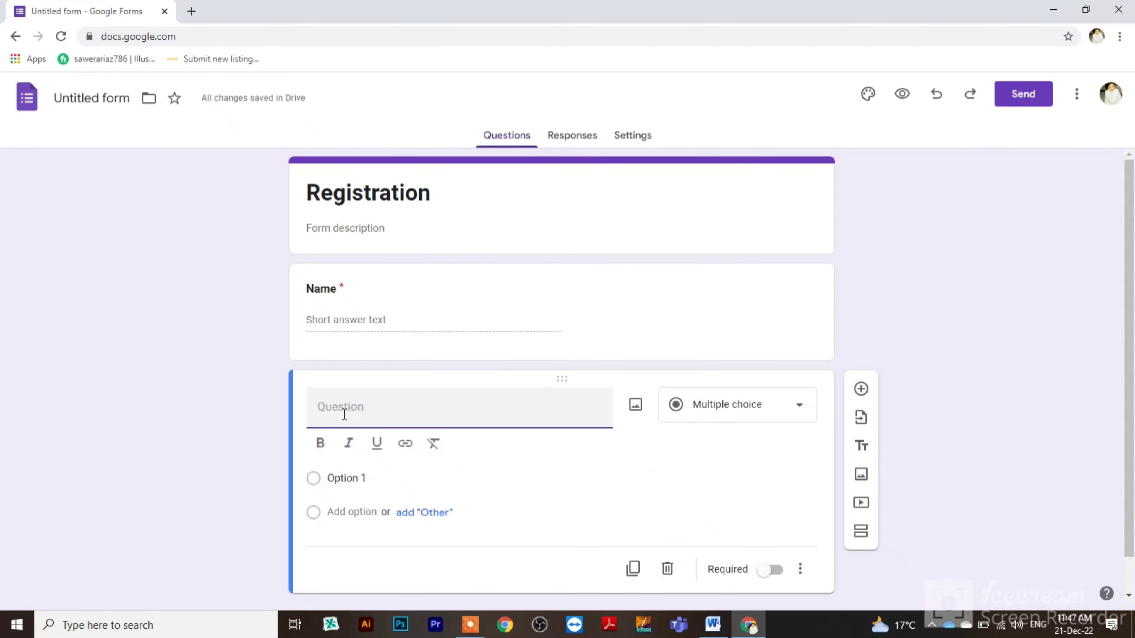
type("Nmber")
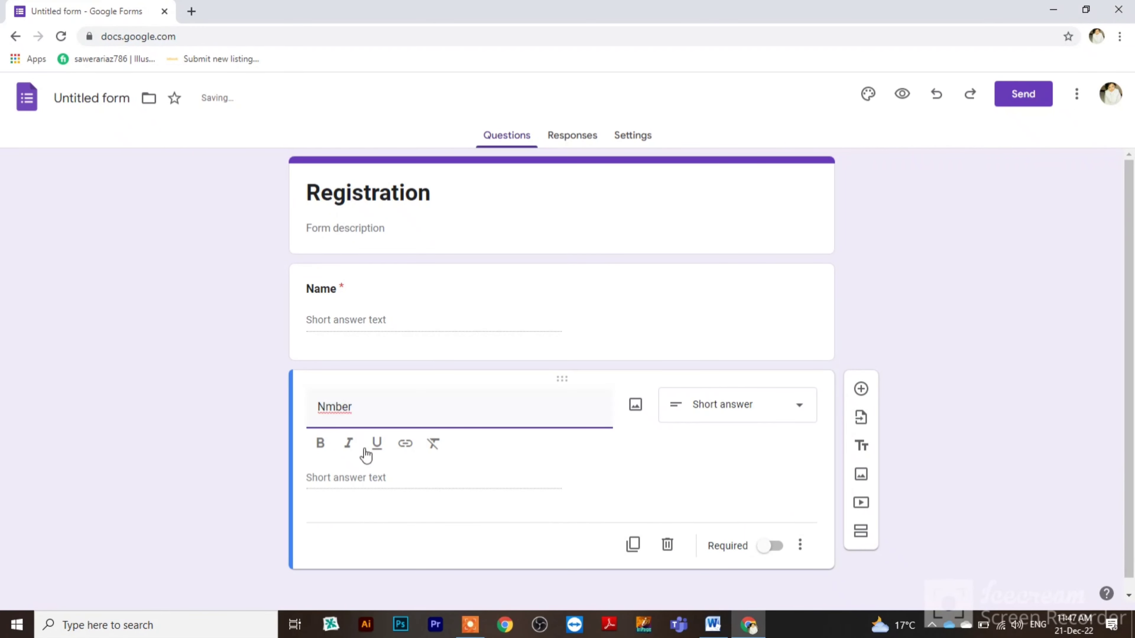
left_click(361, 480)
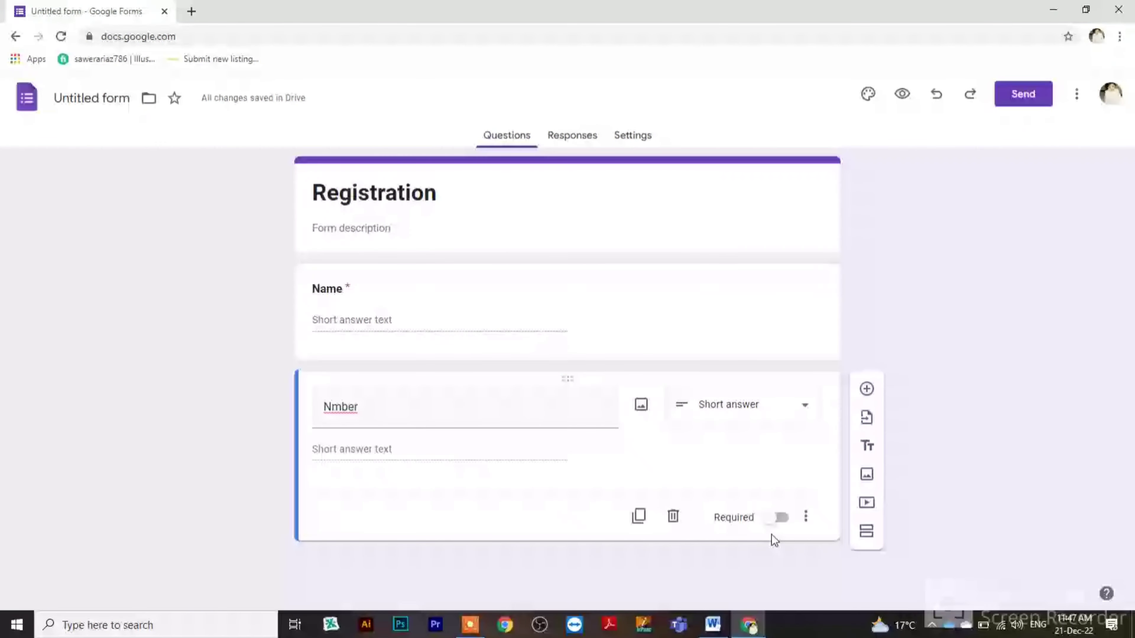
- Mark the "Nmber" question as required
left_click(777, 519)
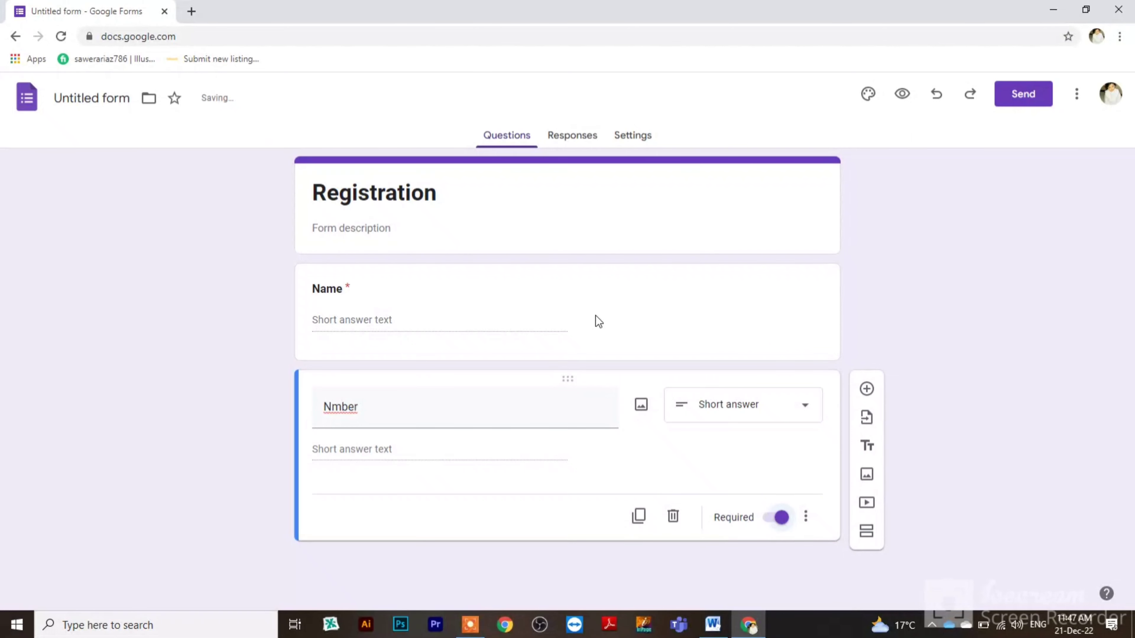
left_click(350, 285)
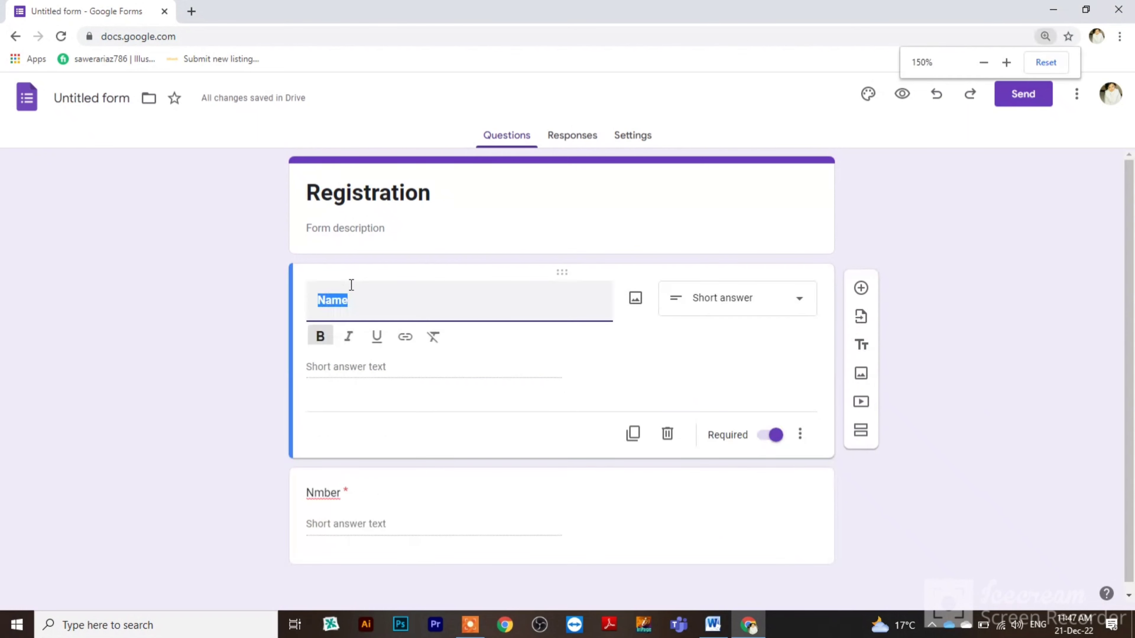
key("ctrl+plus")
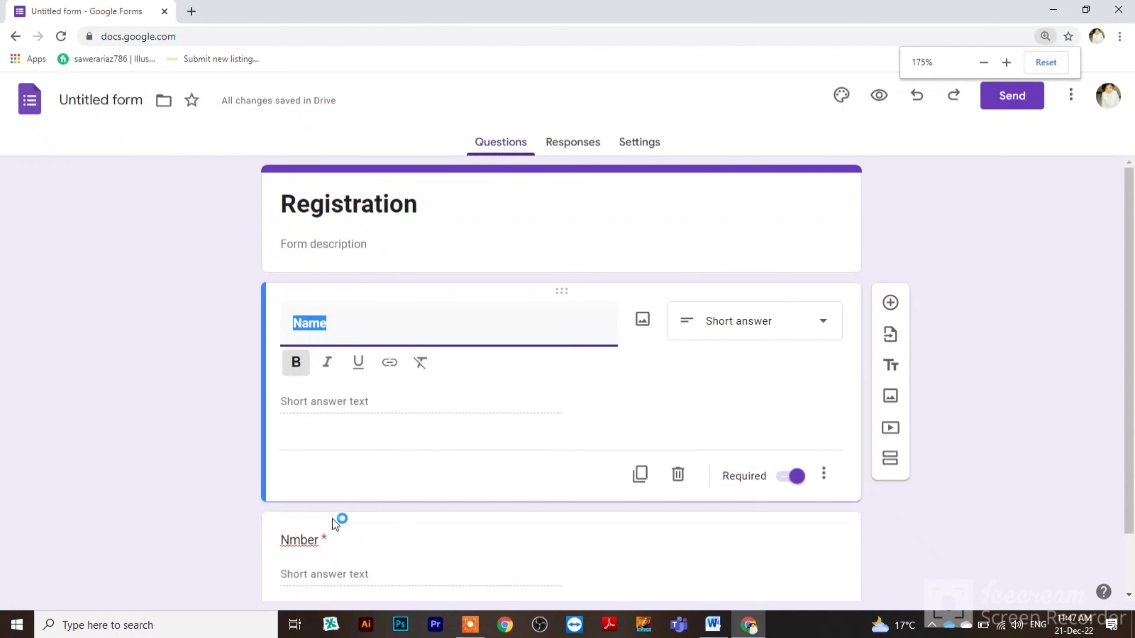
key("ctrl+plus")
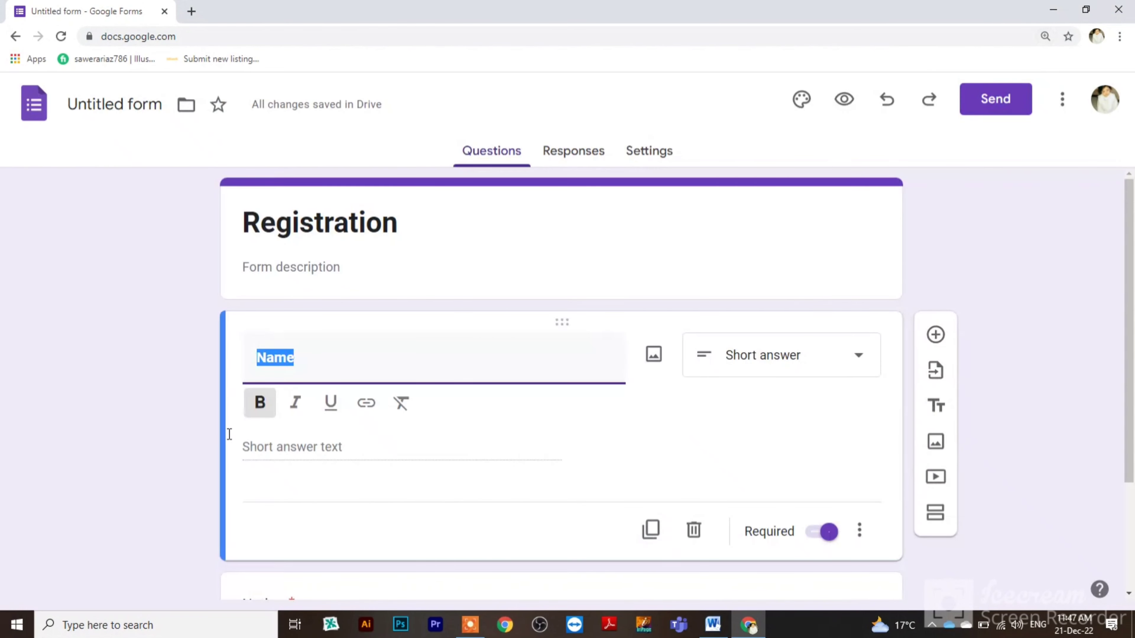
key("ctrl+plus")
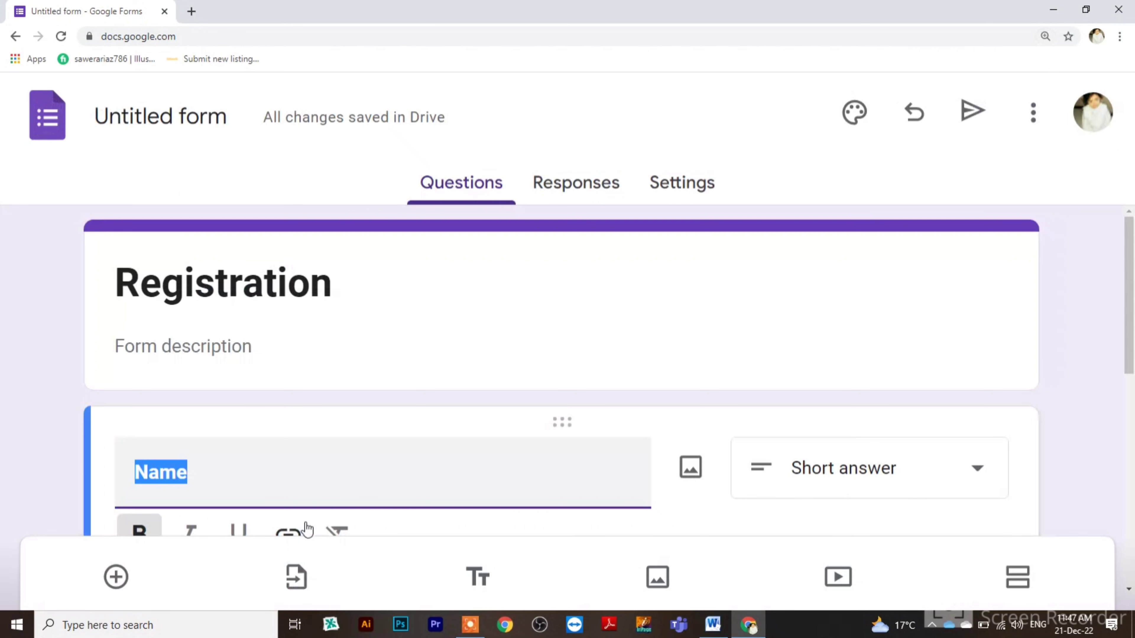
left_click(306, 525)
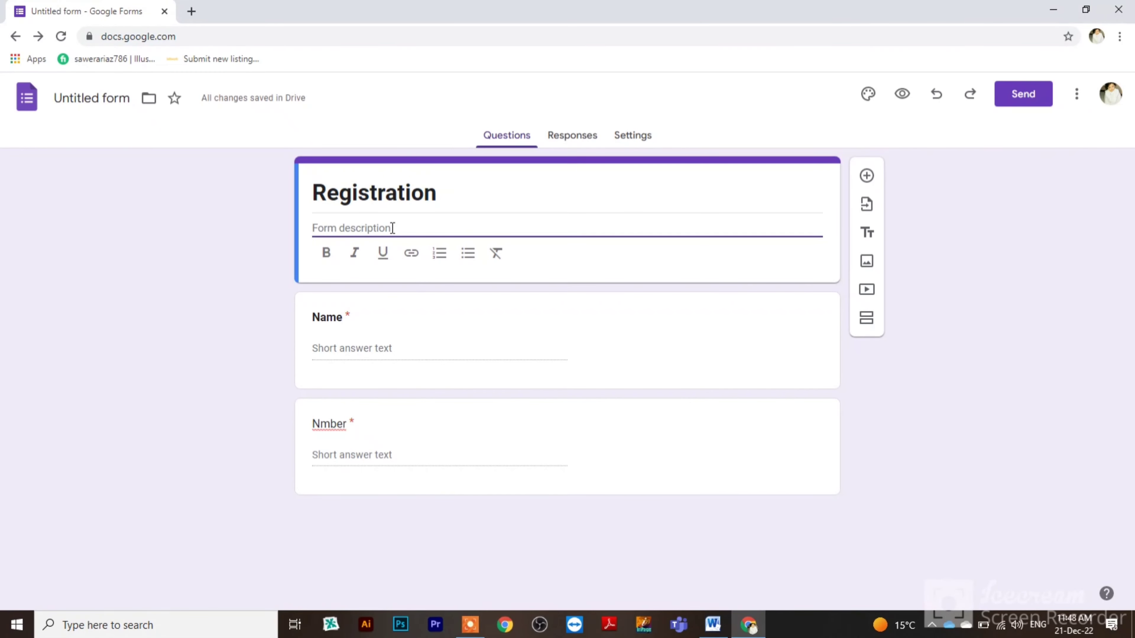
type("s")
key("BackSpace")
left_click(468, 628)
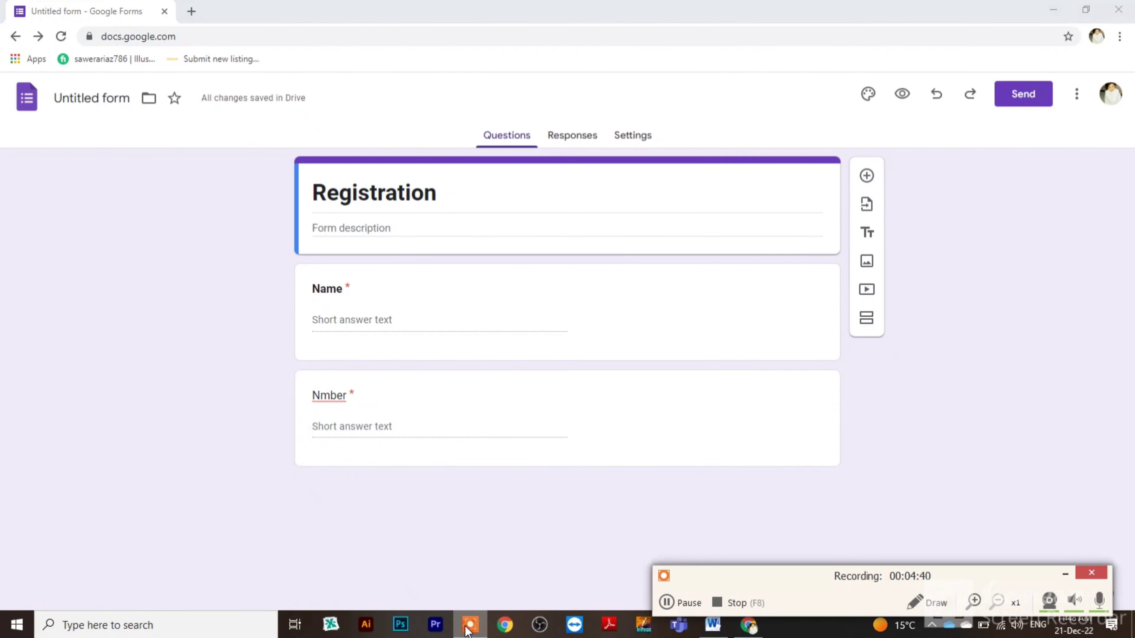
left_click_drag(719, 569, 703, 637)
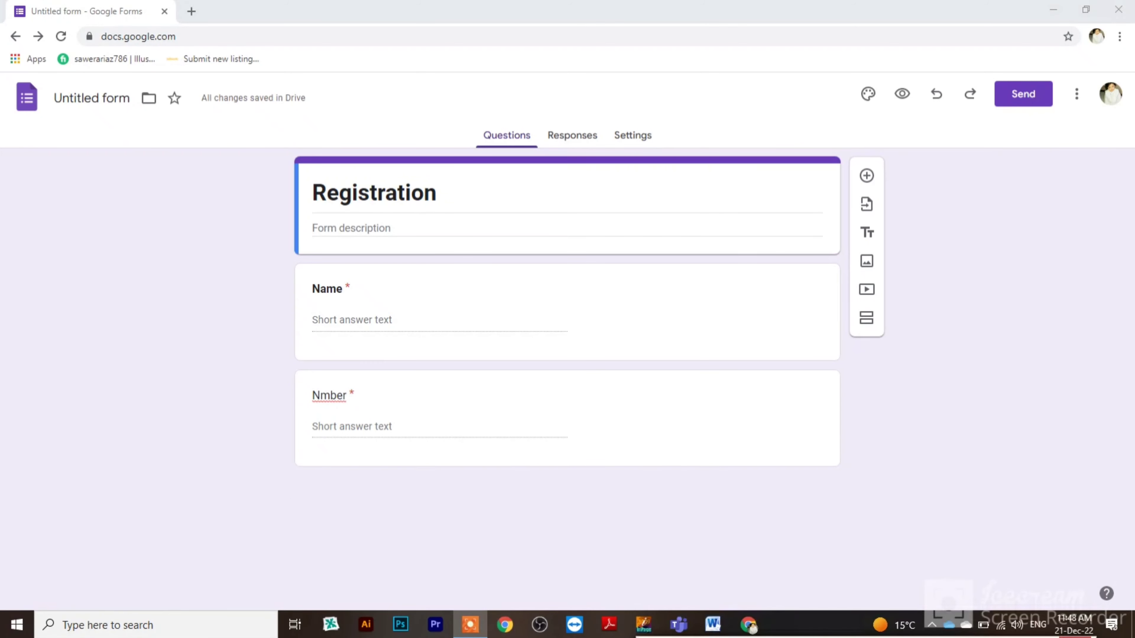
- Add a multiple-choice question above "Name" and enter "courses" as its text
left_click(866, 175)
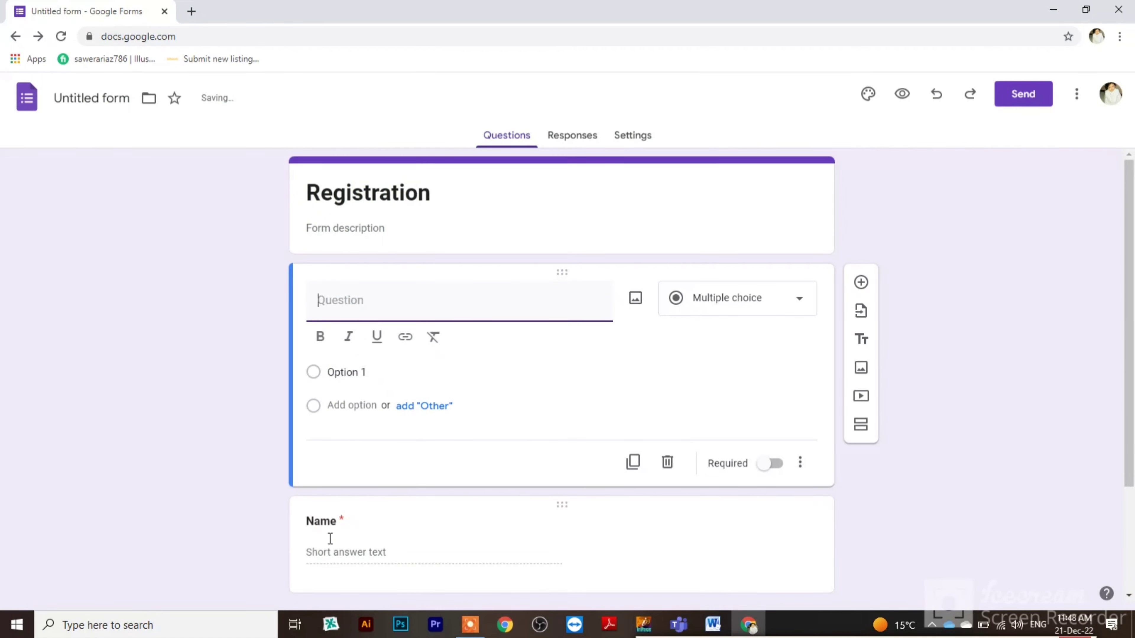
left_click(328, 556)
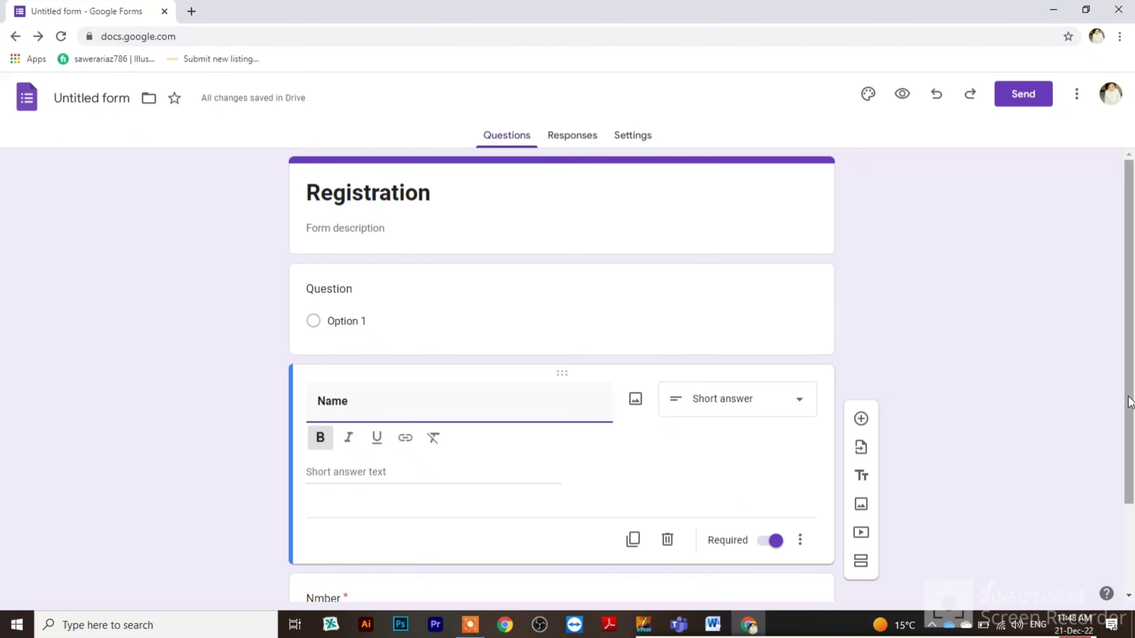
left_click_drag(1129, 402, 1133, 535)
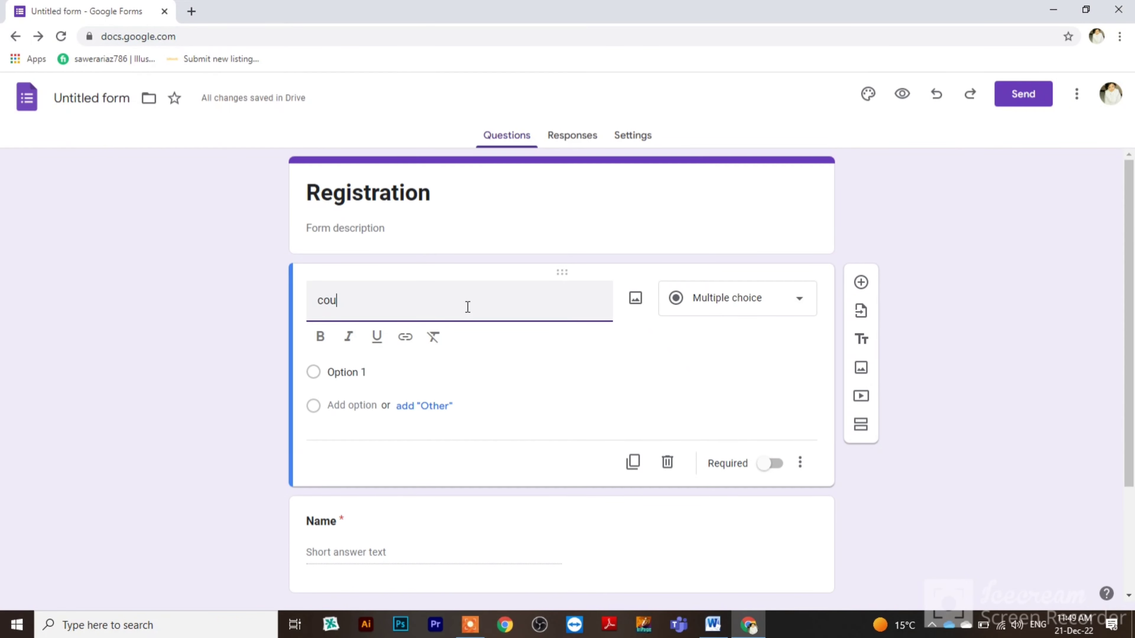
type("rses")
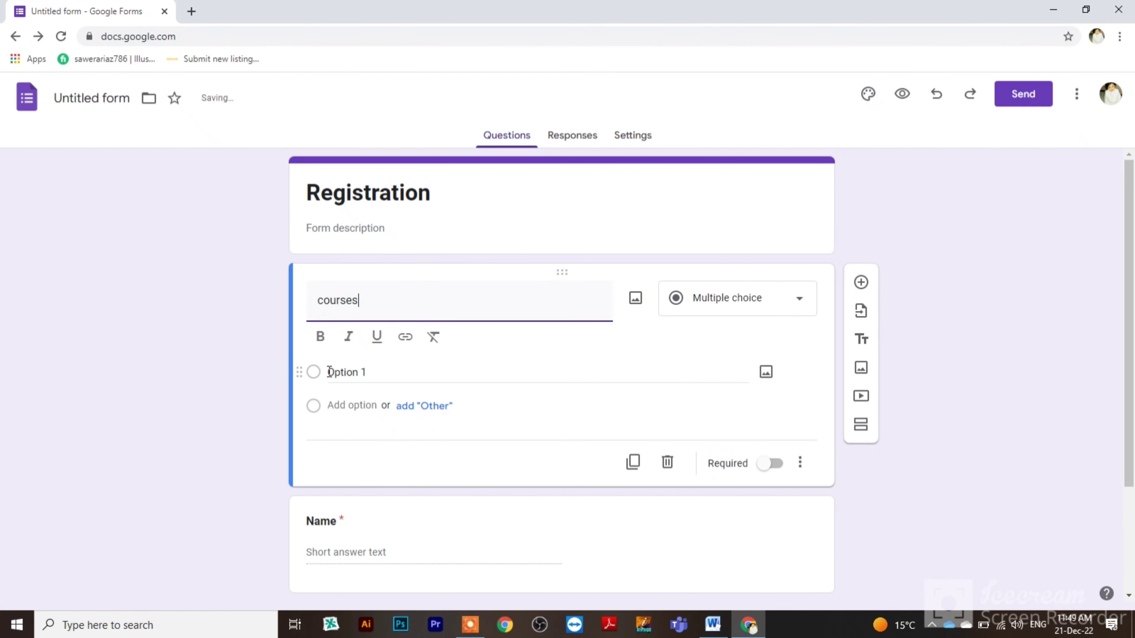
- Give the "courses" question two answer options, "Graphic Designing" and "social meedia marketing"
left_click(371, 371)
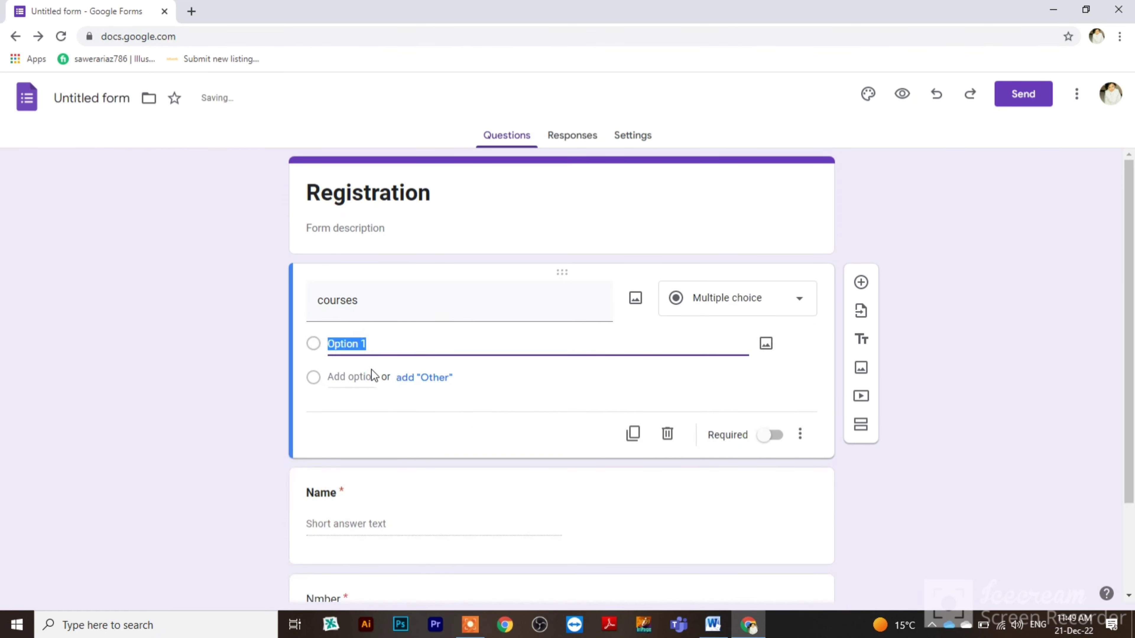
type("Graphic Designi")
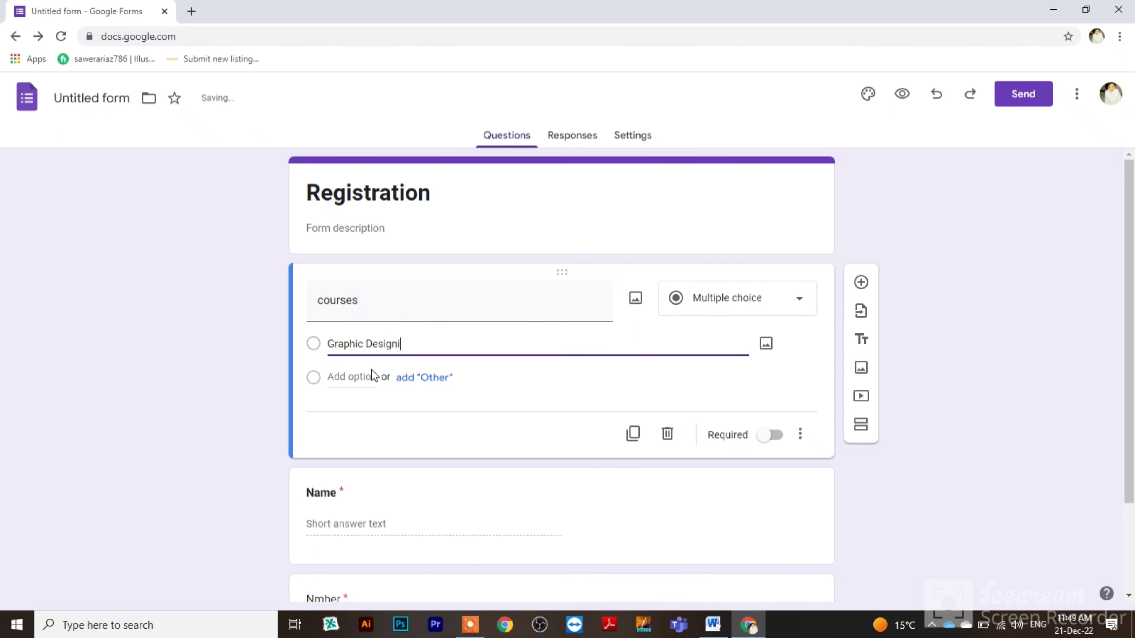
type("ng")
left_click(348, 377)
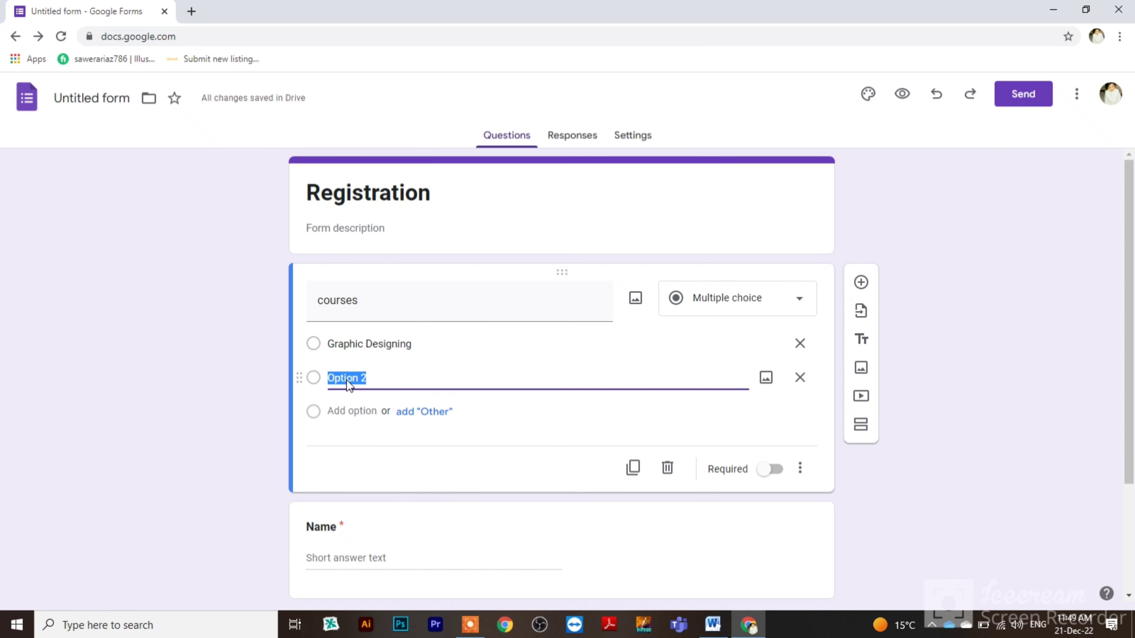
type("social meedia ma")
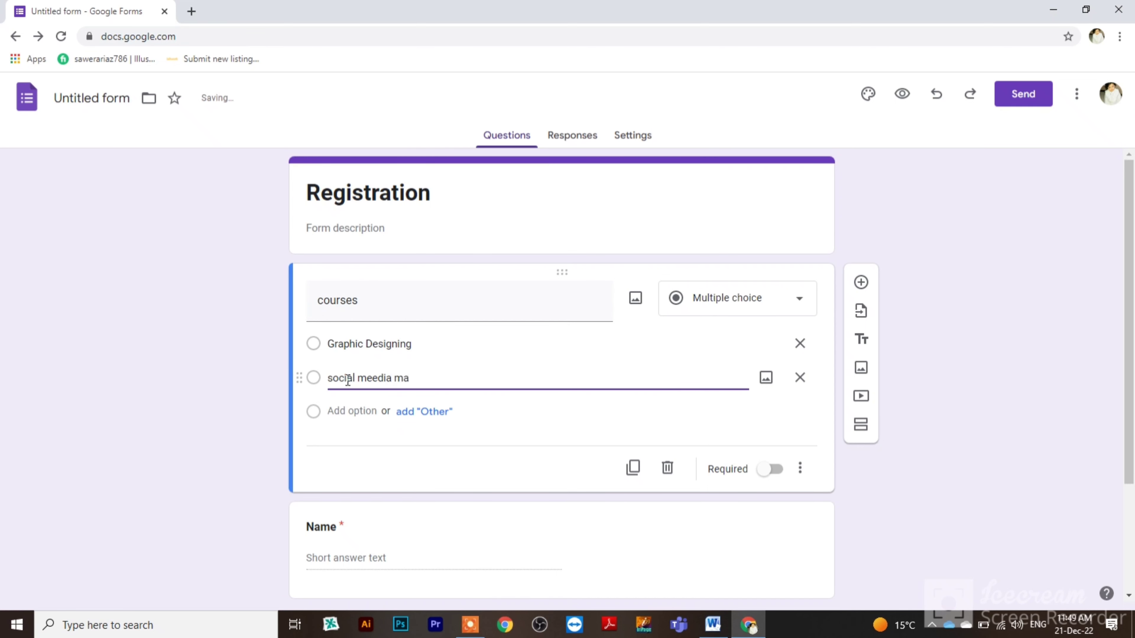
type("rketing")
- Mark the "courses" question as required and look over the whole form
left_click(765, 479)
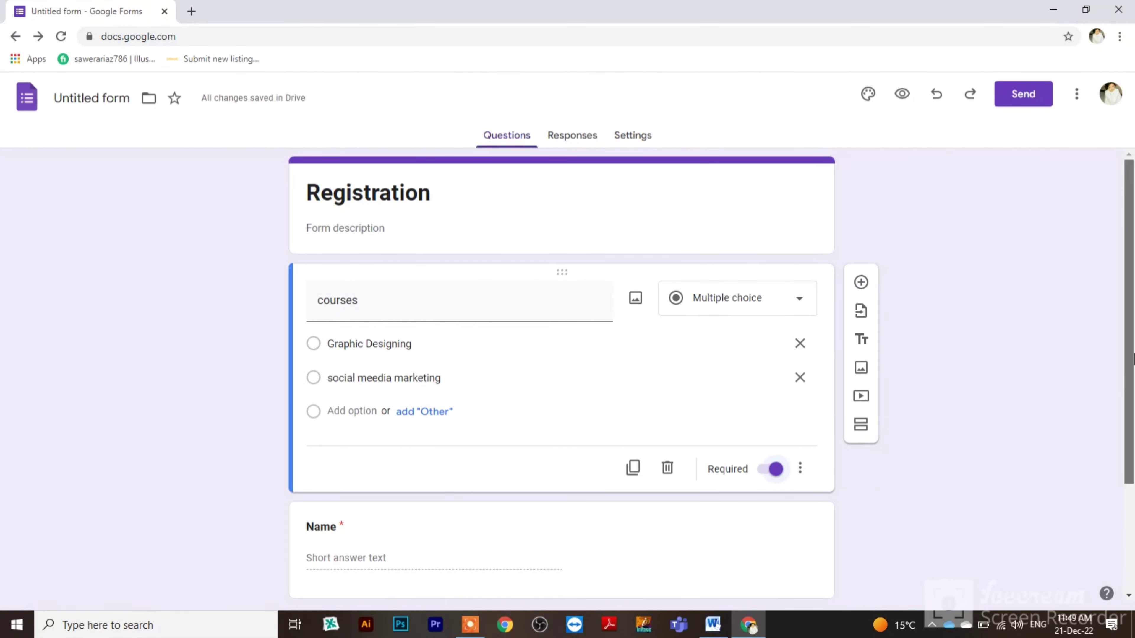
left_click_drag(1134, 340, 1133, 491)
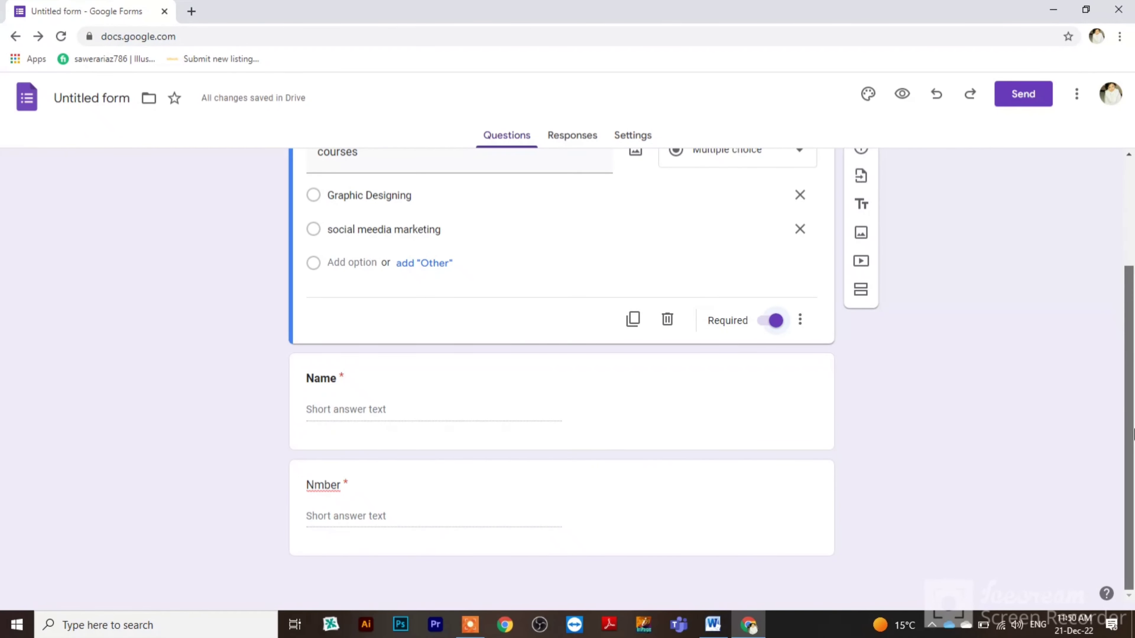
left_click_drag(1133, 434, 1132, 199)
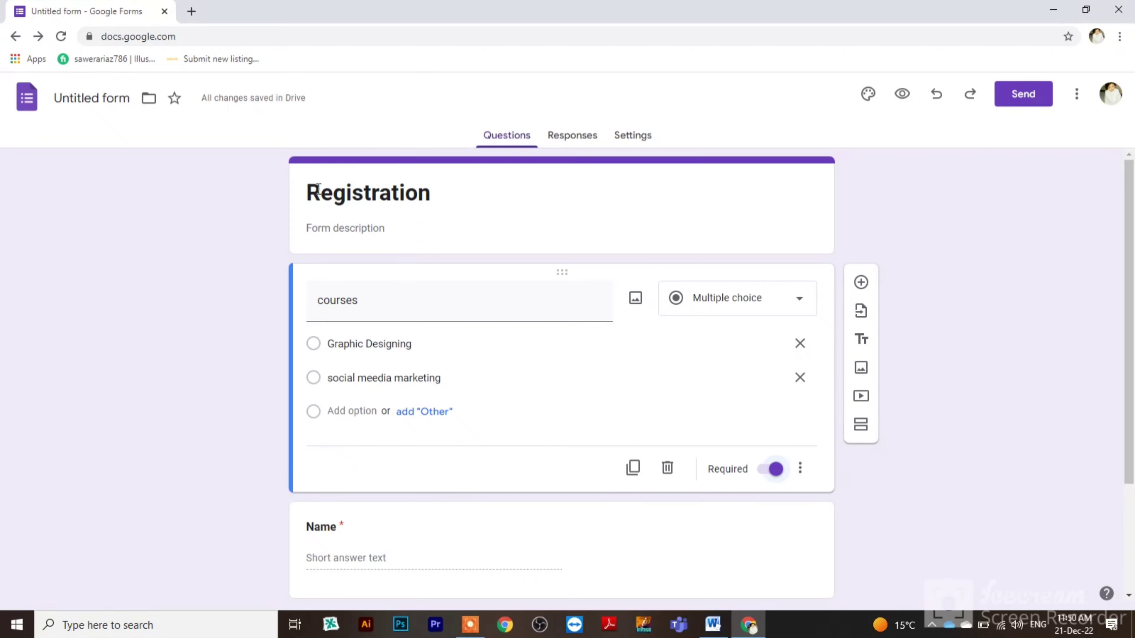
- Examine the form's responses page and its available settings, and return to the questions
left_click(558, 139)
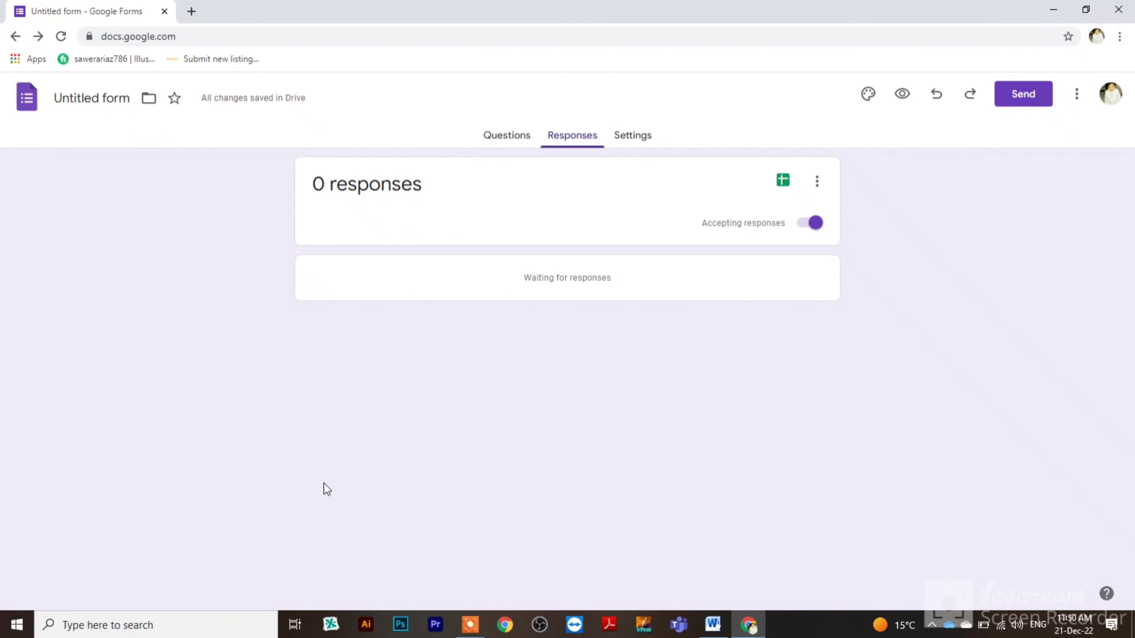
left_click(627, 142)
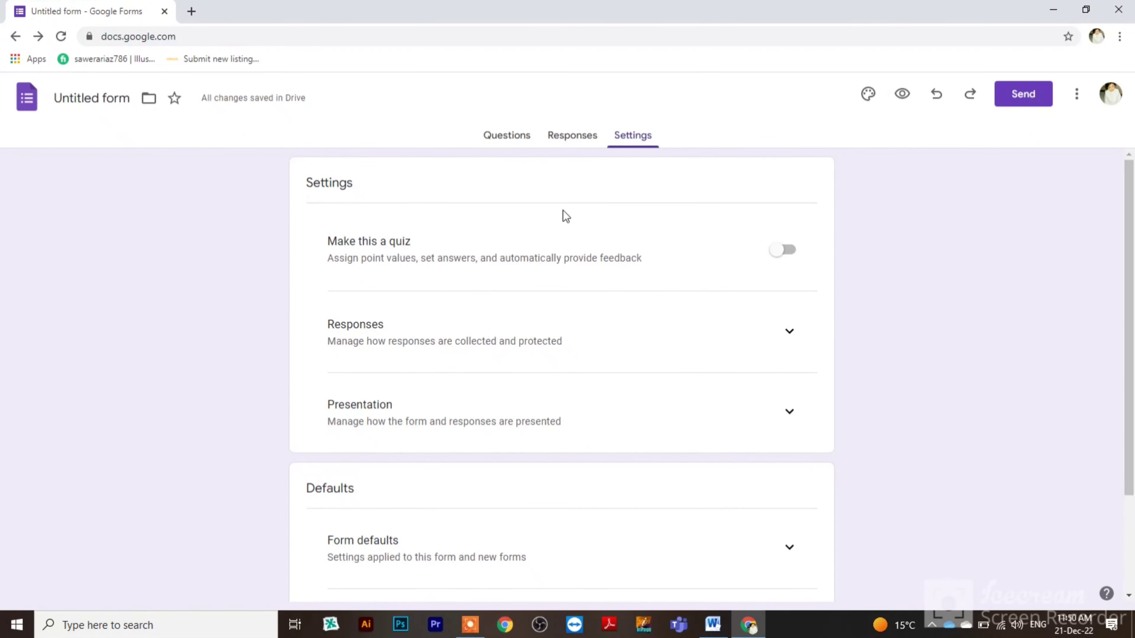
scroll(1133, 233, "down", 1)
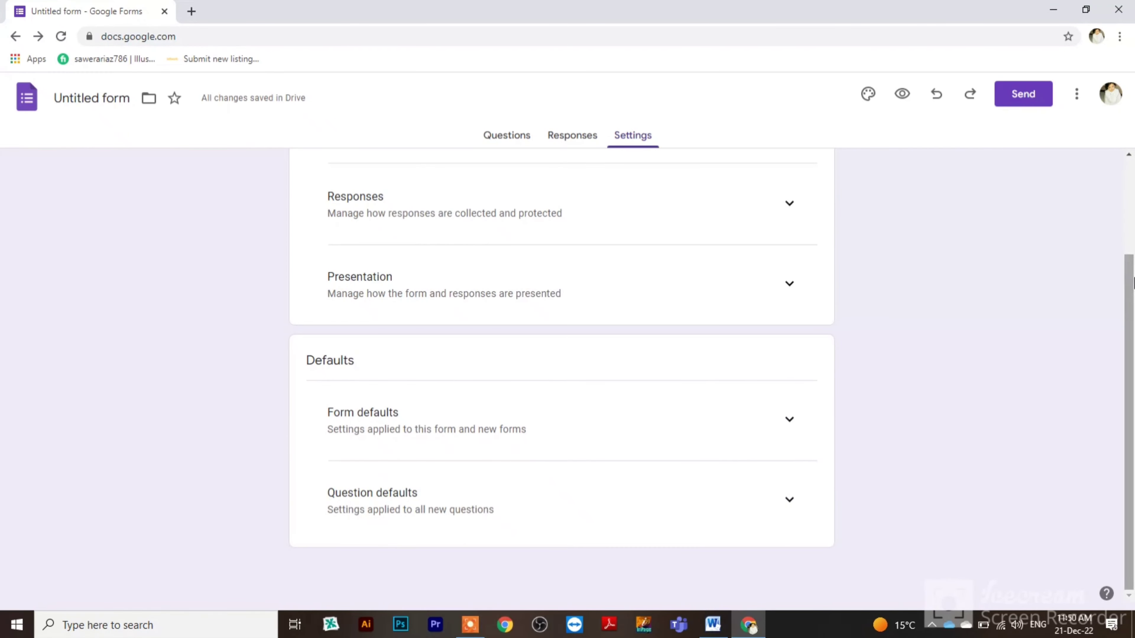
scroll(1132, 210, "up", 1)
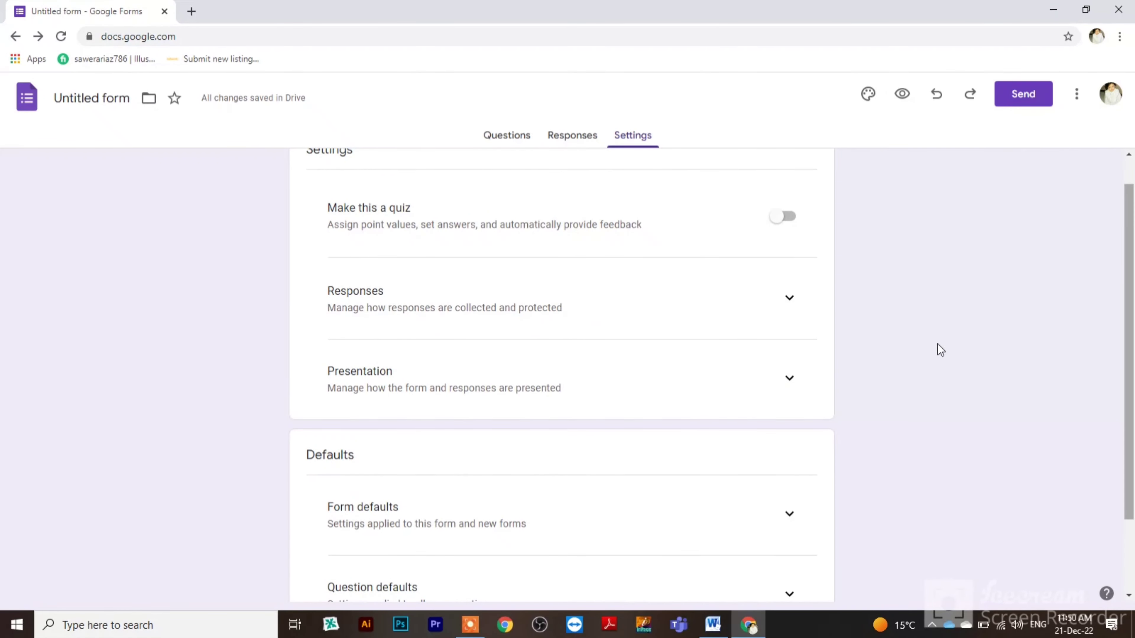
left_click(500, 138)
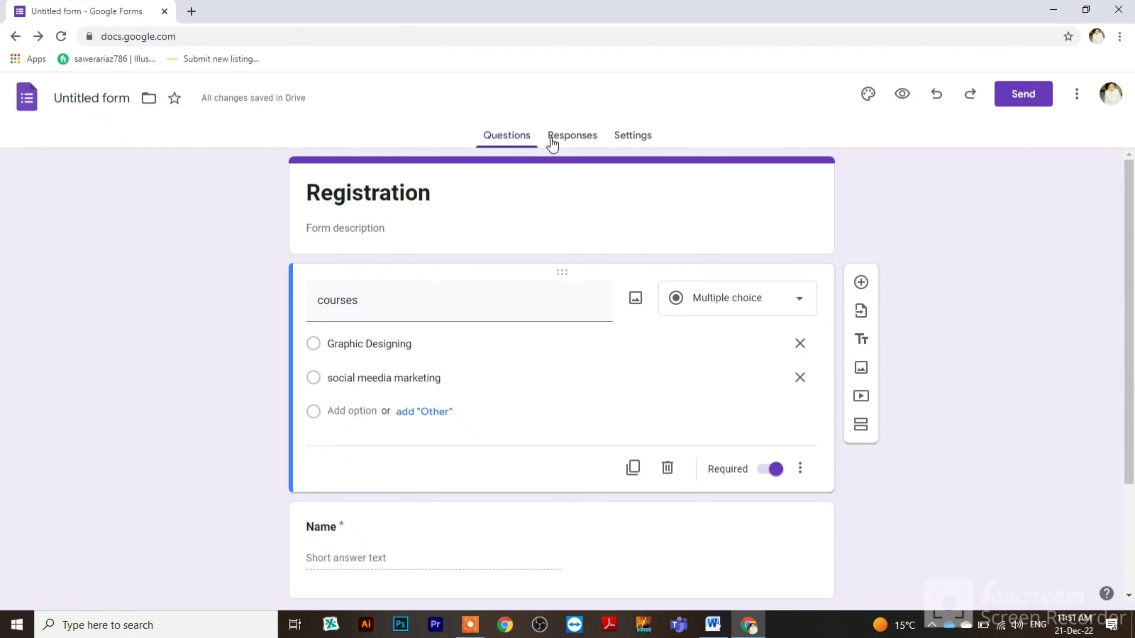
left_click(470, 625)
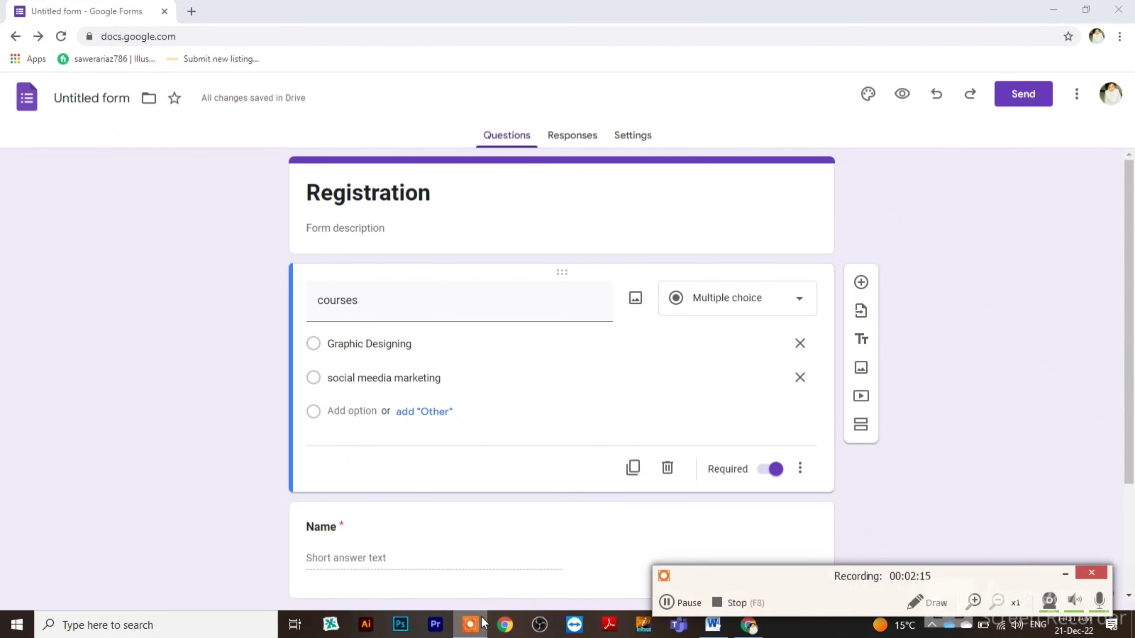